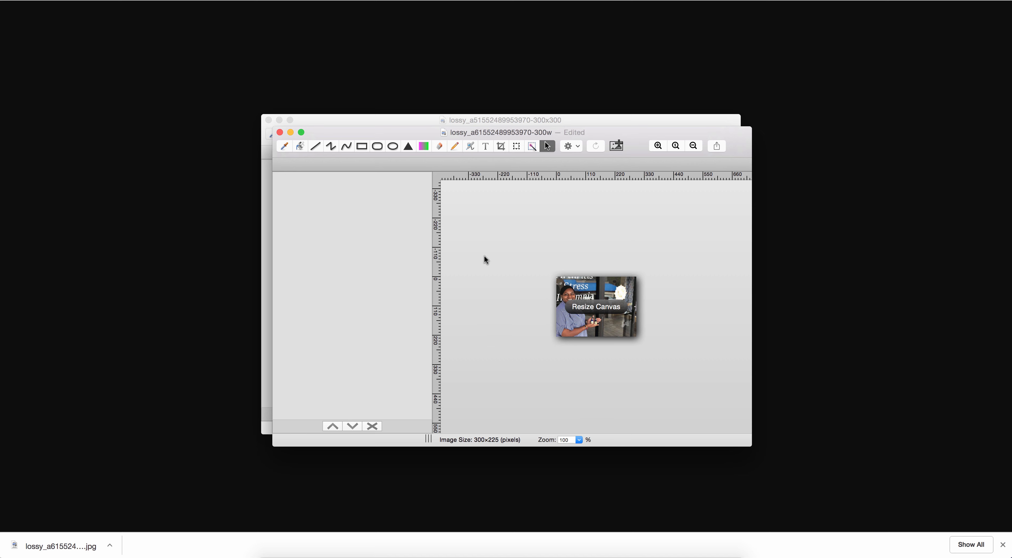
pyautogui.click(657, 147)
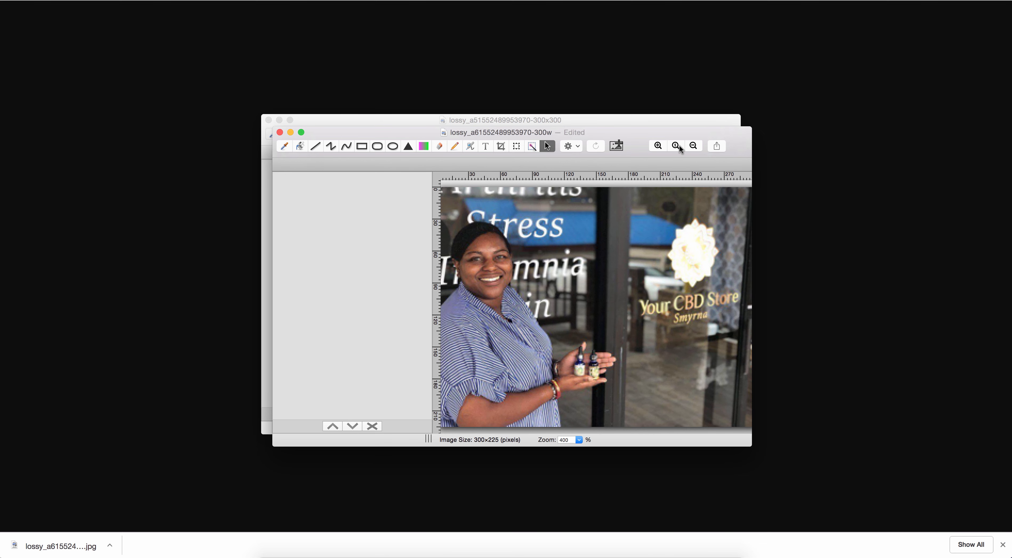
pyautogui.click(693, 146)
pyautogui.click(693, 146)
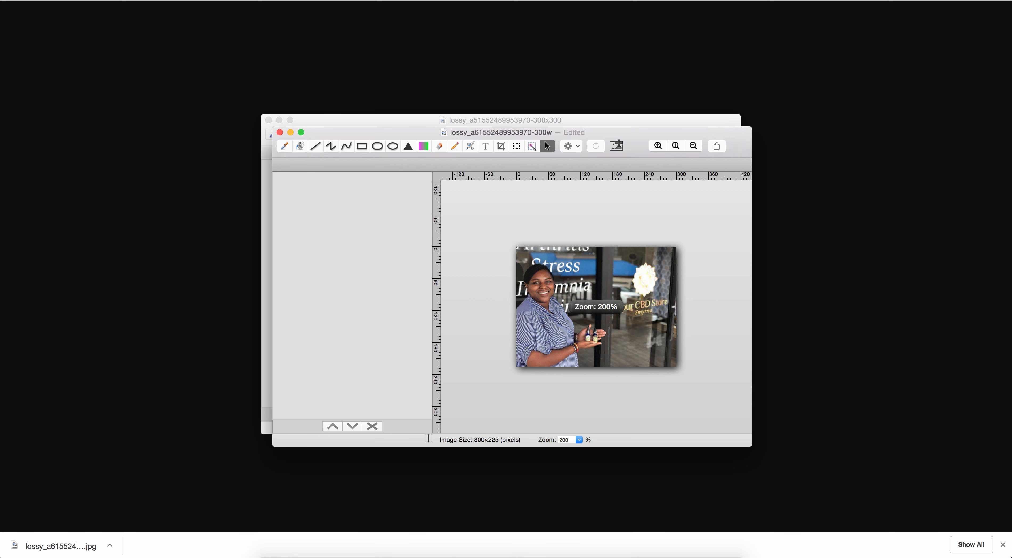
pyautogui.click(75, 1)
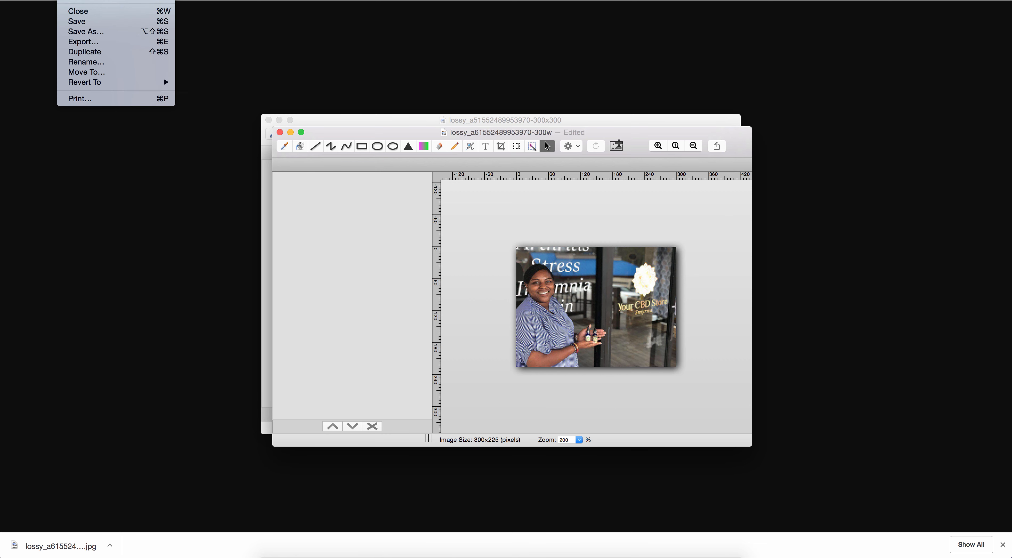
pyautogui.click(82, 23)
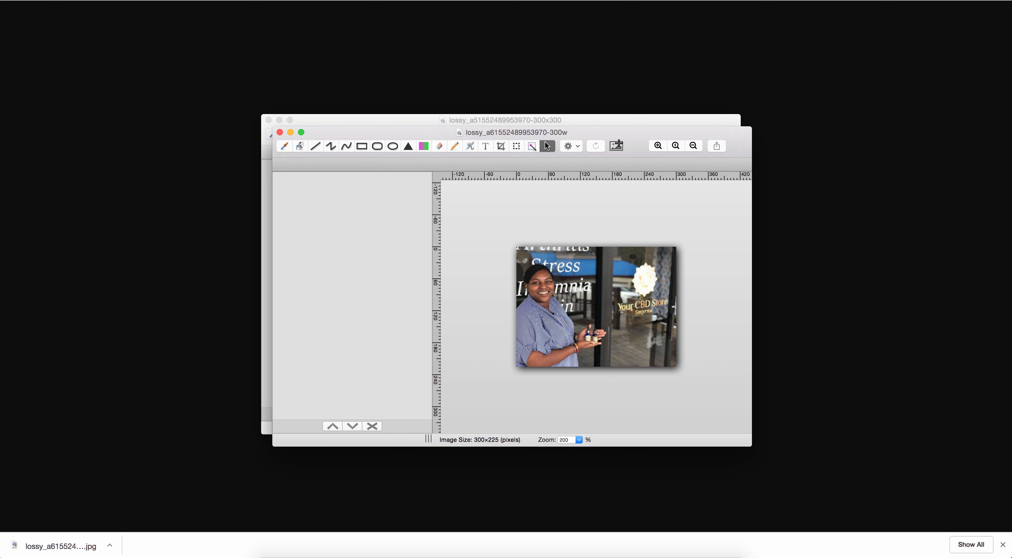
pyautogui.click(157, 1)
pyautogui.click(157, 1)
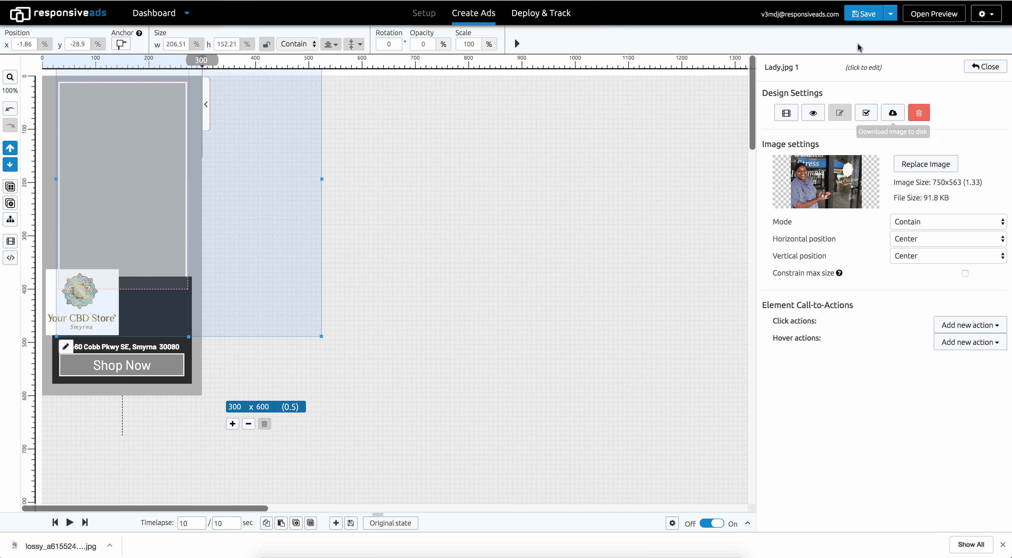
pyautogui.click(908, 159)
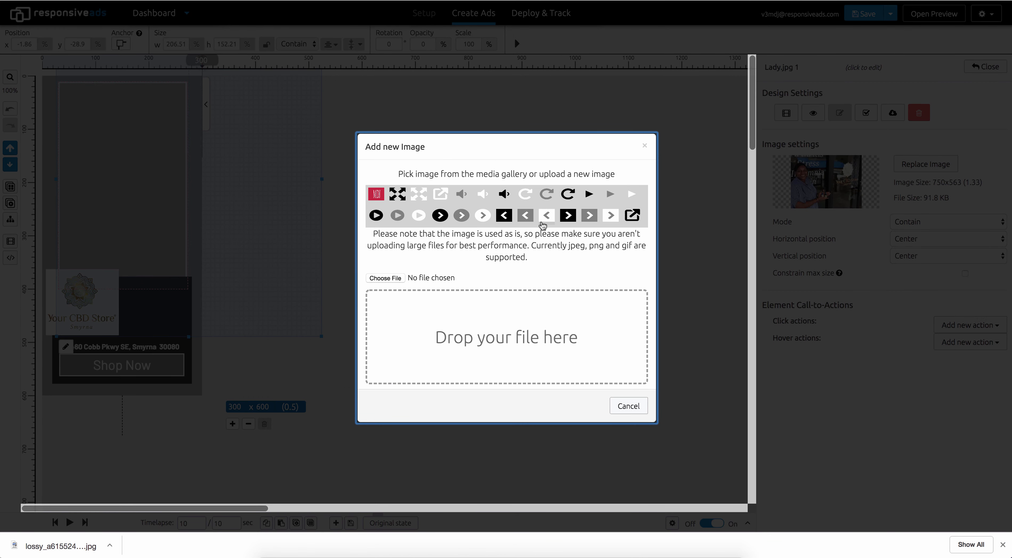
pyautogui.click(402, 279)
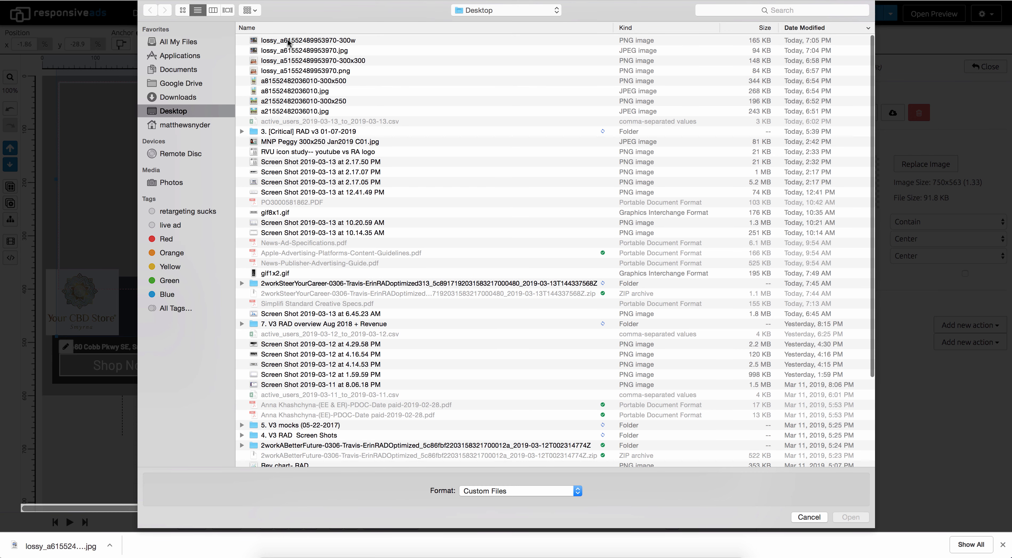
pyautogui.click(288, 39)
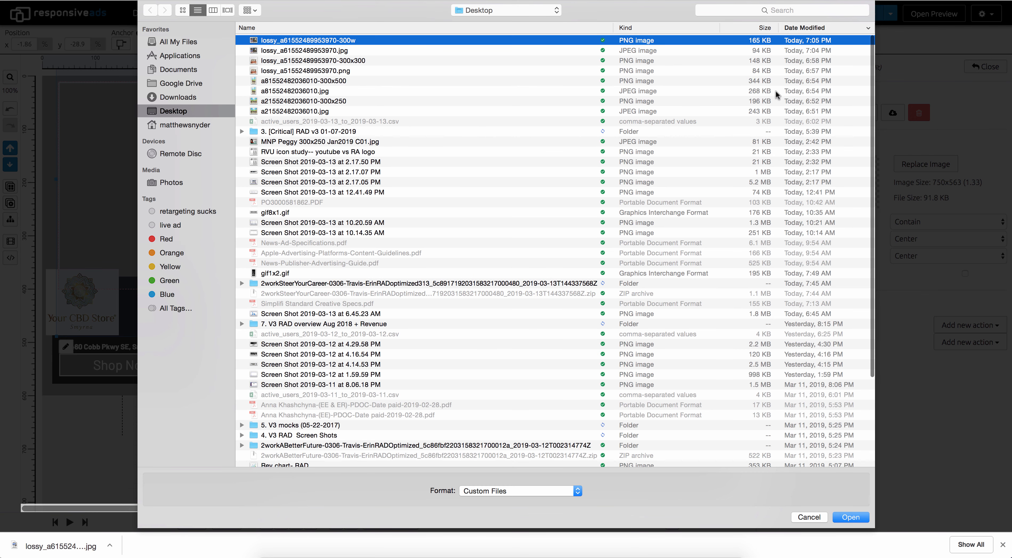
pyautogui.click(846, 519)
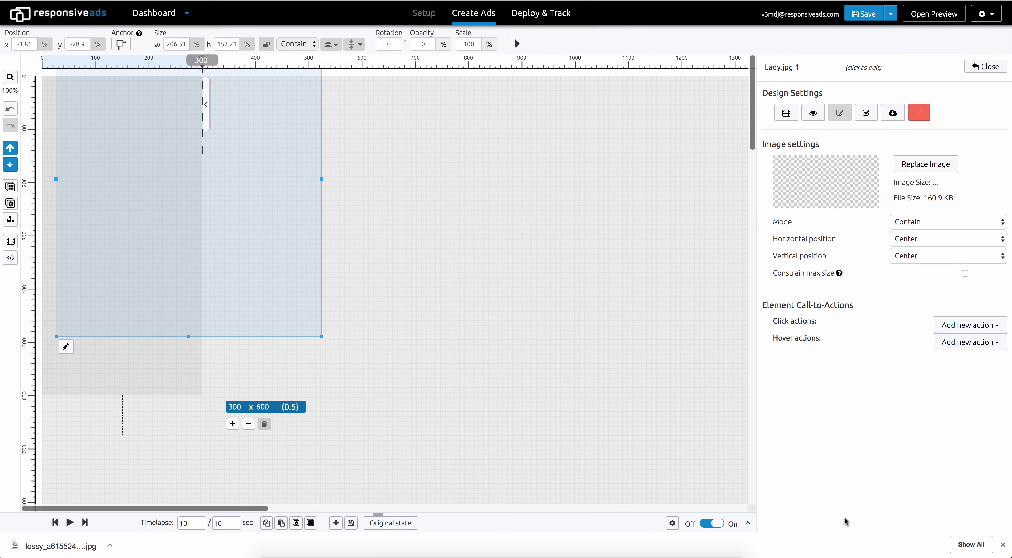
# Optimize the Lady.jpg 1 image using lossy compression and replace it with the optimized version
pyautogui.click(1002, 545)
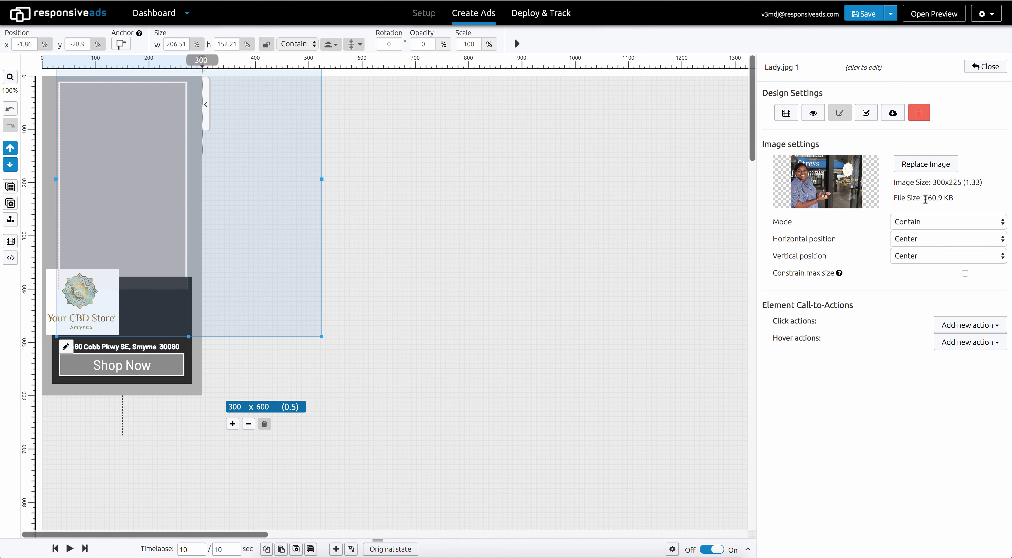
pyautogui.click(867, 113)
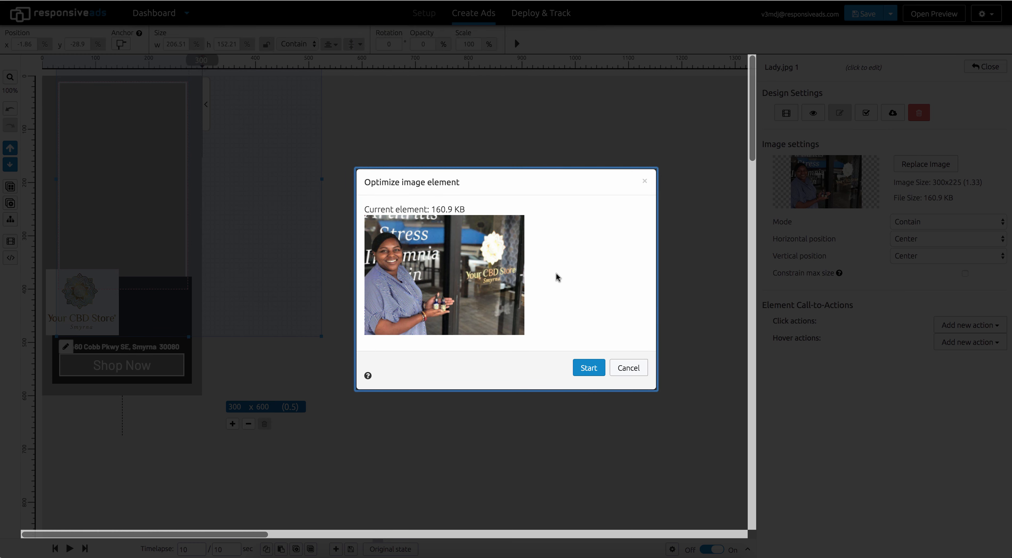
pyautogui.click(585, 363)
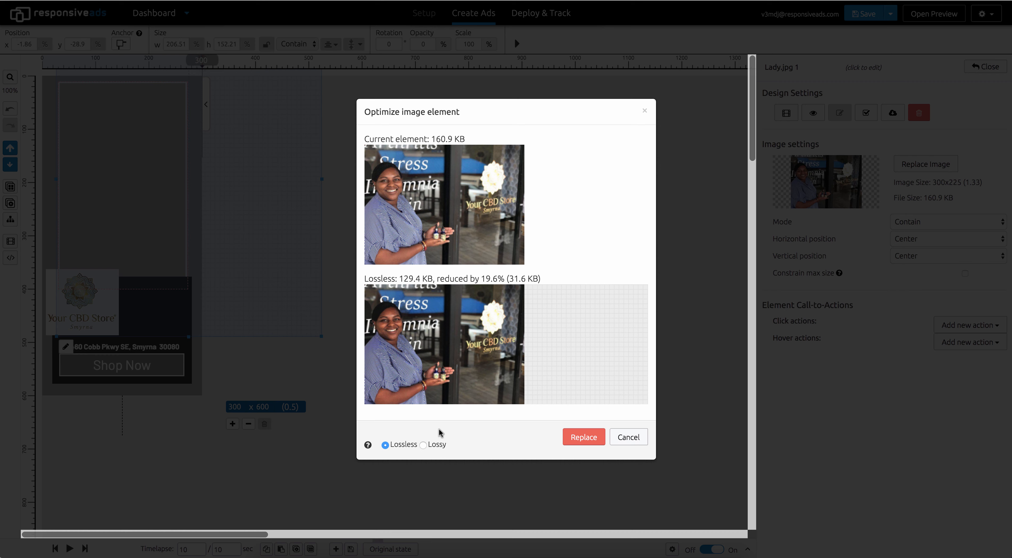
pyautogui.click(424, 446)
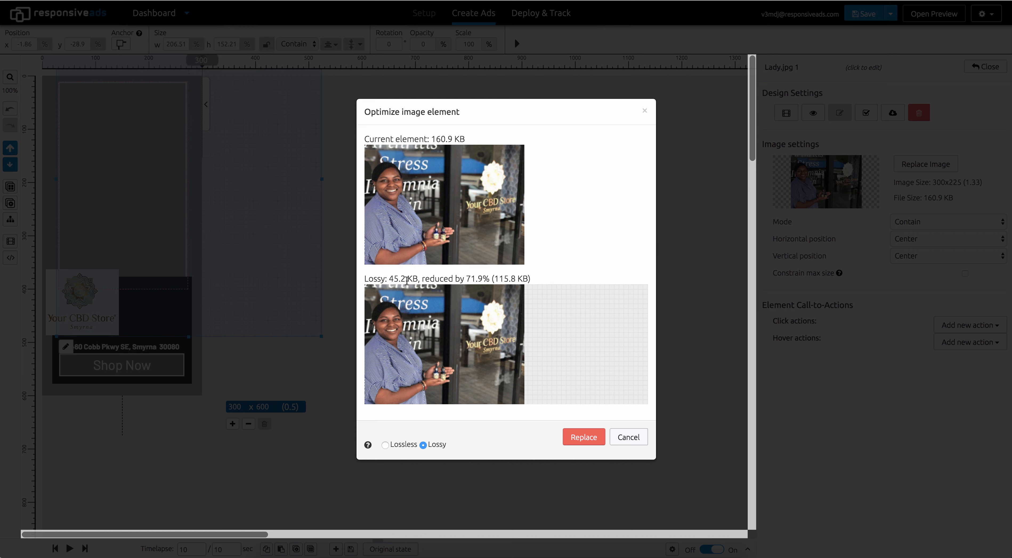
pyautogui.click(583, 437)
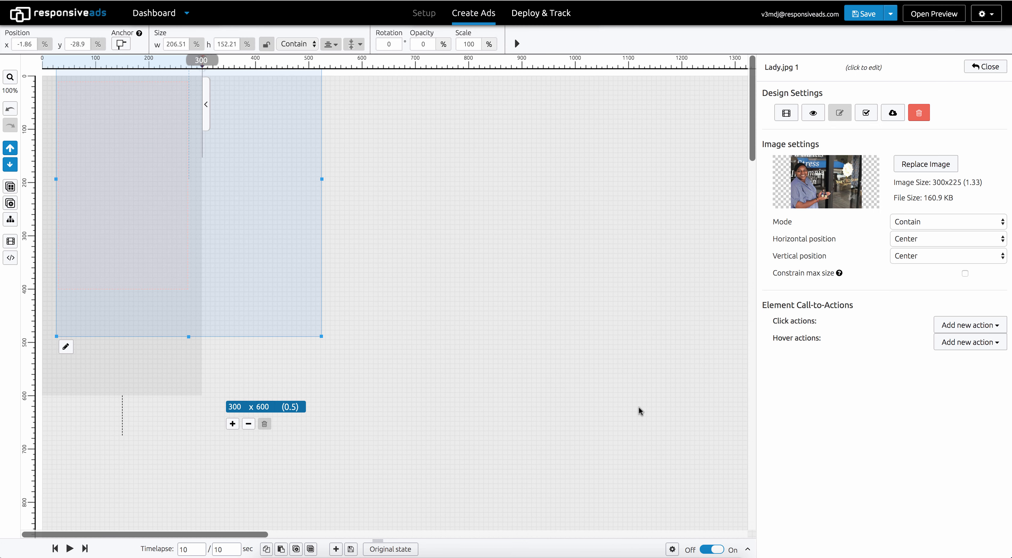
pyautogui.click(985, 66)
pyautogui.moveTo(930, 224)
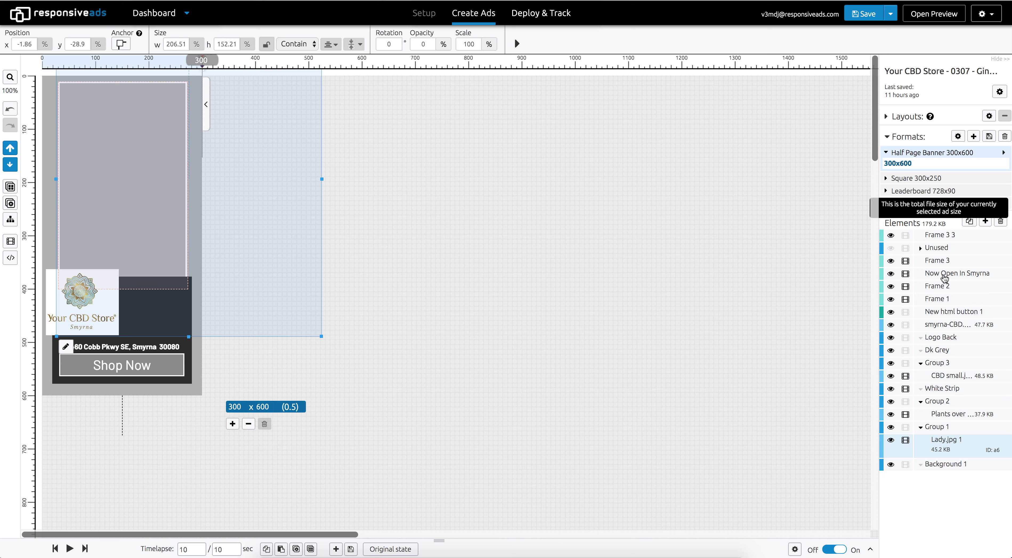
pyautogui.click(954, 380)
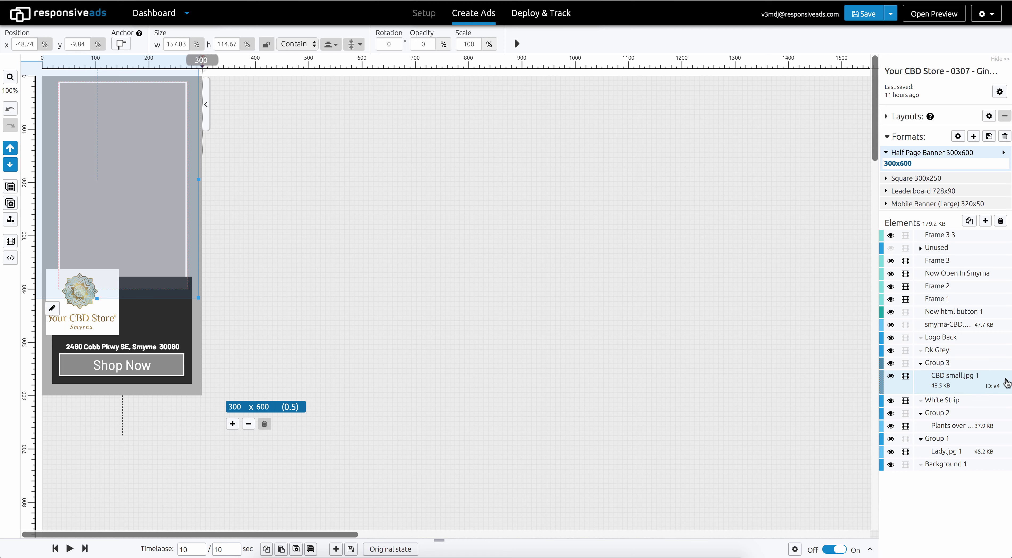
pyautogui.click(1006, 381)
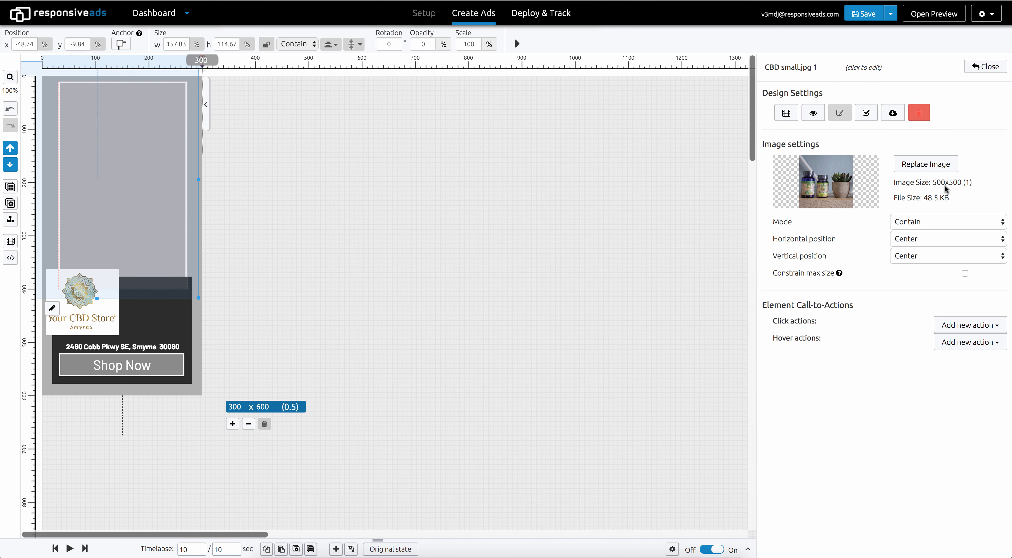
pyautogui.click(893, 114)
pyautogui.rightClick(534, 283)
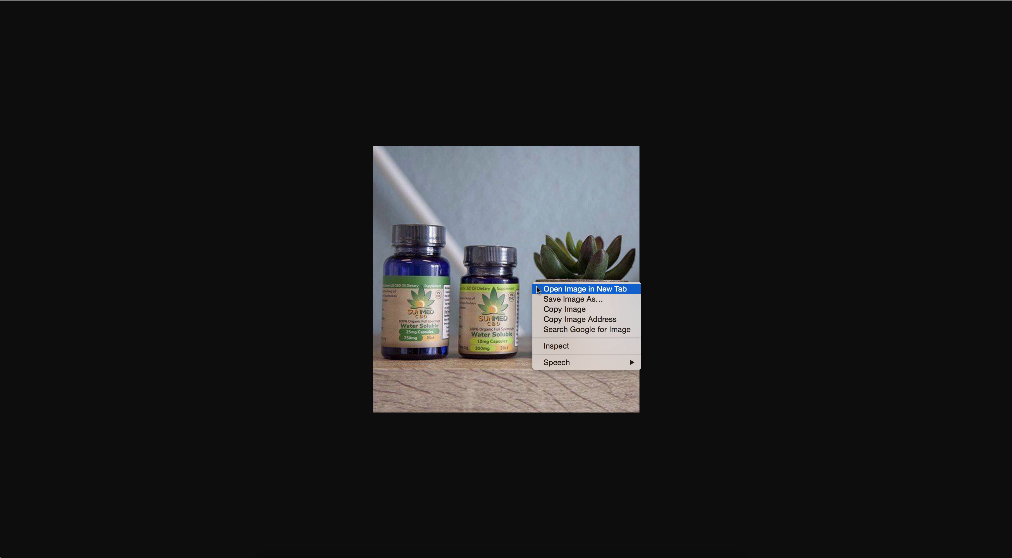
pyautogui.click(546, 299)
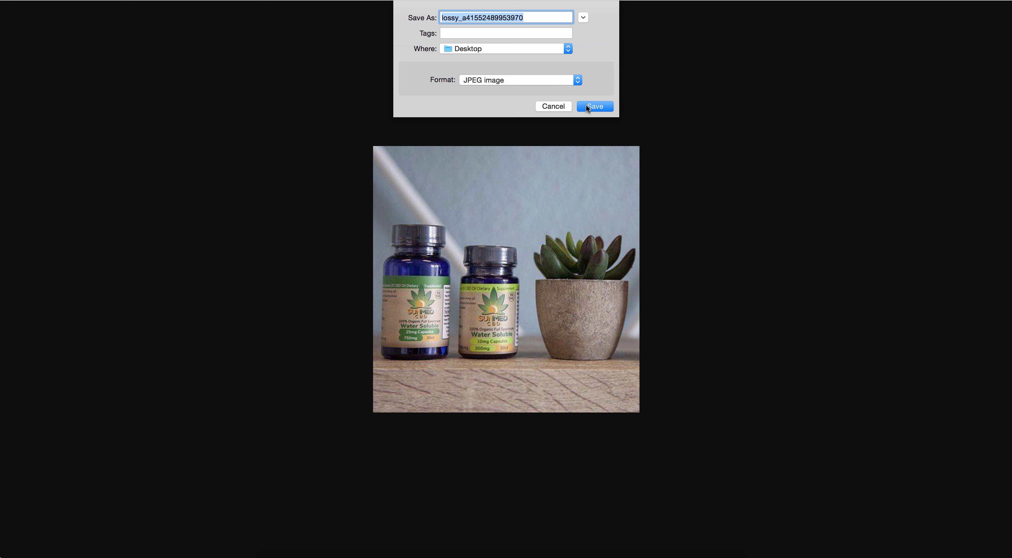
pyautogui.click(586, 107)
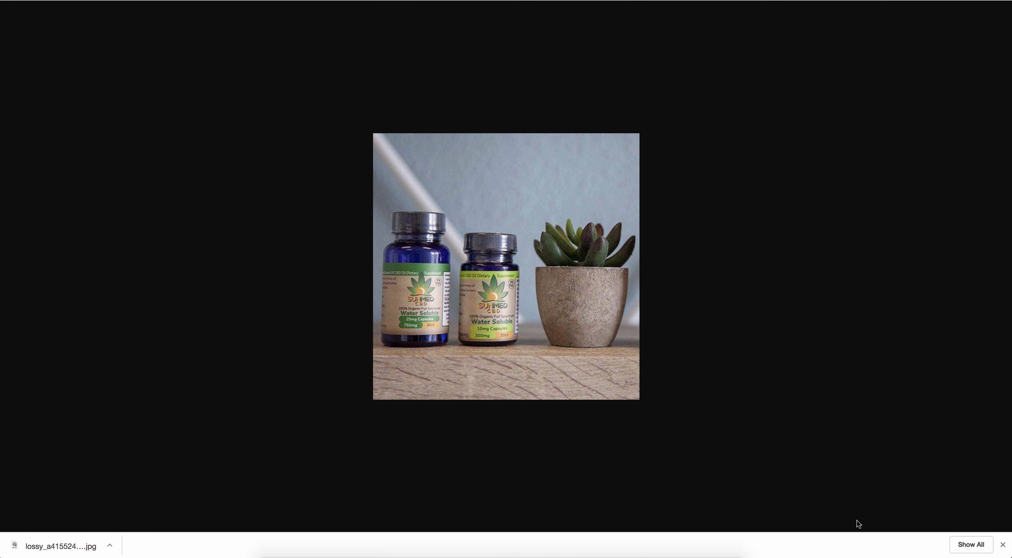
# Switch to Paint Pro and open lossy_a41552489953970.jpg from the Desktop
pyautogui.click(1003, 545)
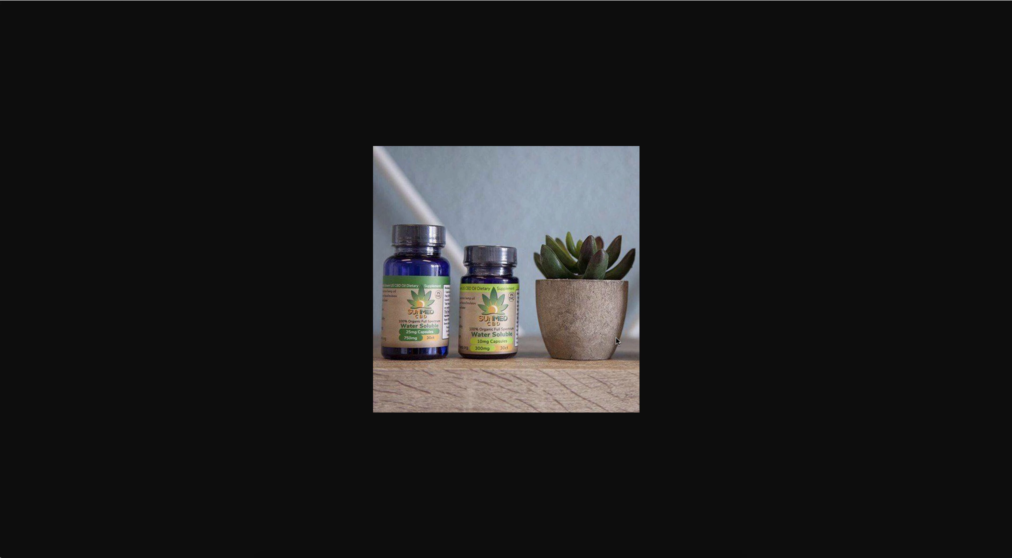
pyautogui.click(504, 553)
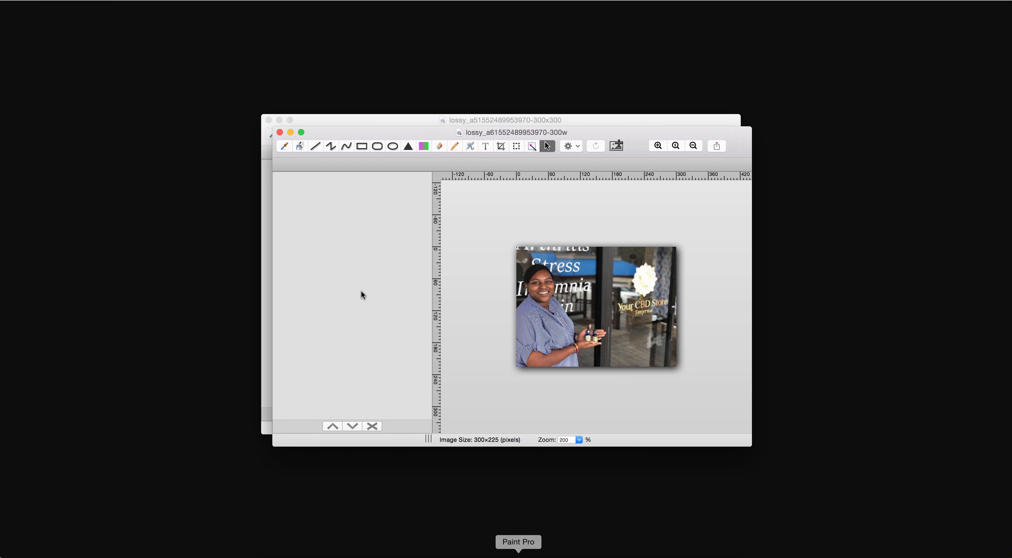
pyautogui.click(65, 1)
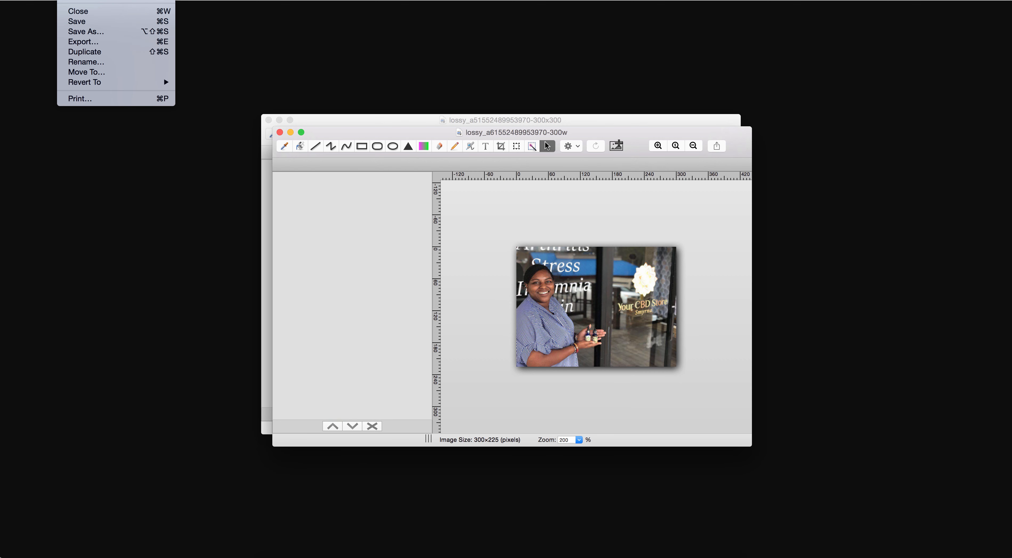
pyautogui.click(79, 1)
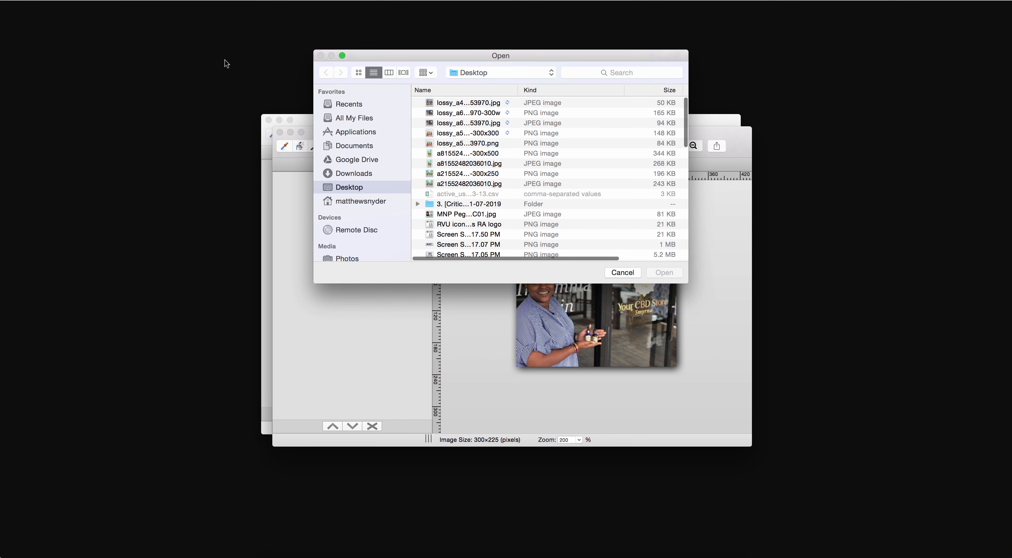
pyautogui.click(455, 101)
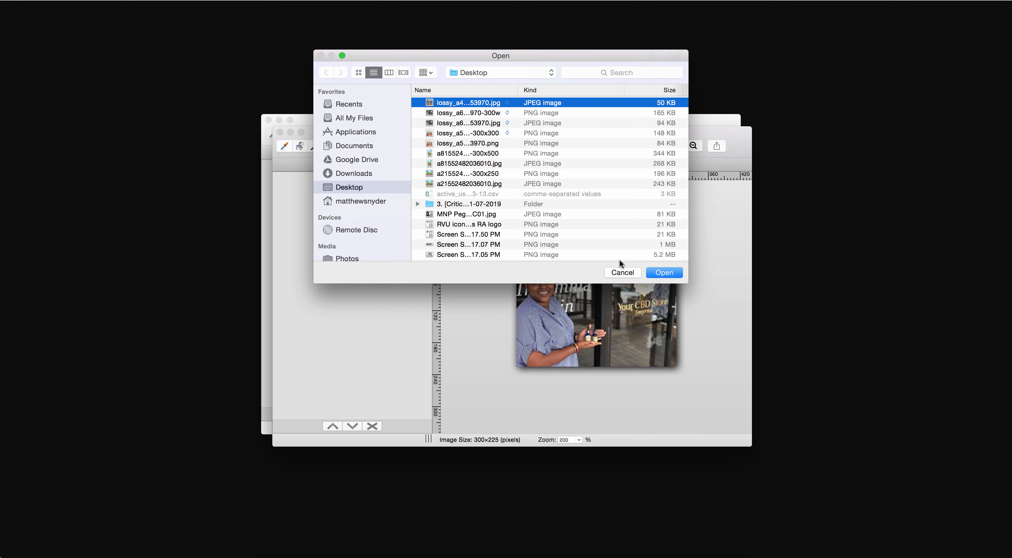
pyautogui.click(655, 274)
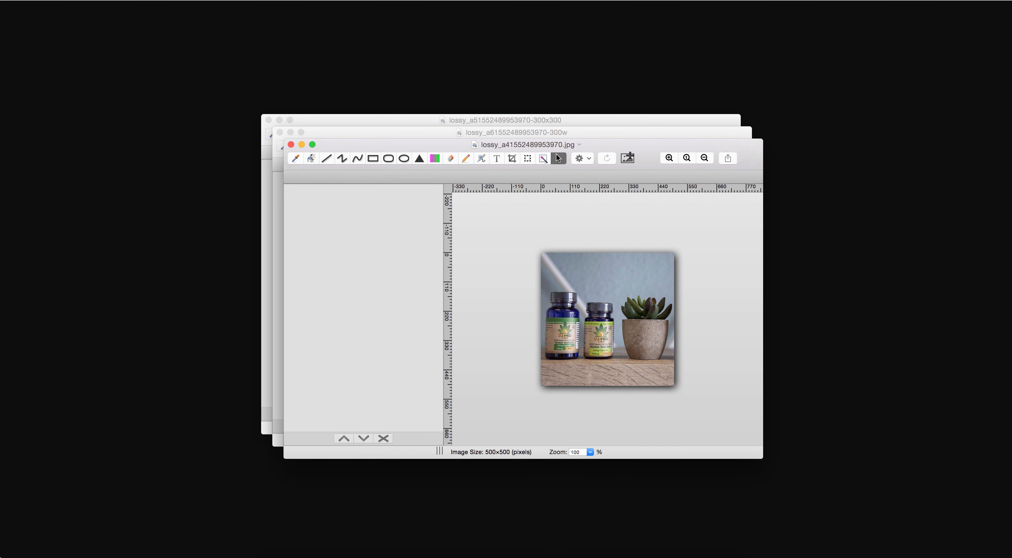
pyautogui.click(80, 0)
pyautogui.click(87, 29)
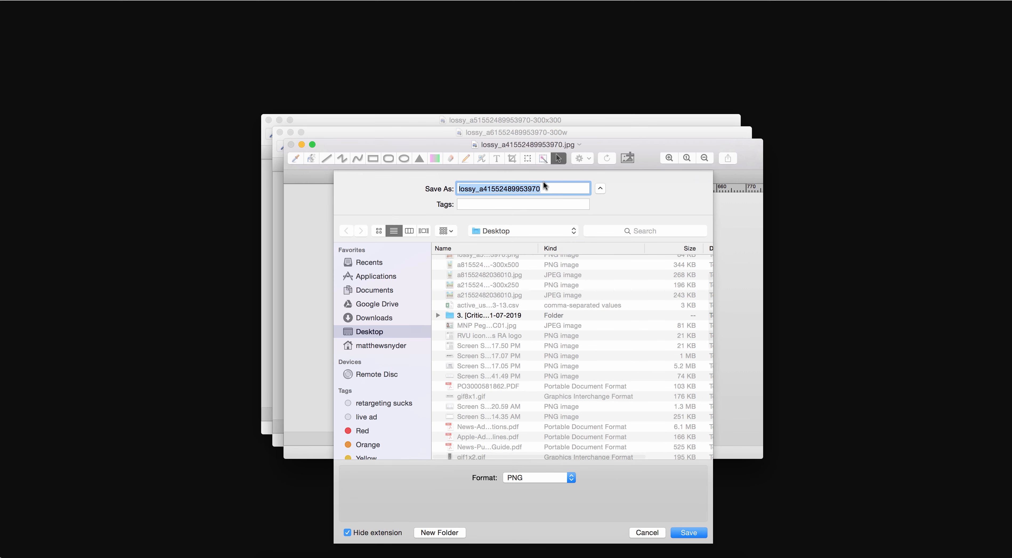
pyautogui.click(541, 189)
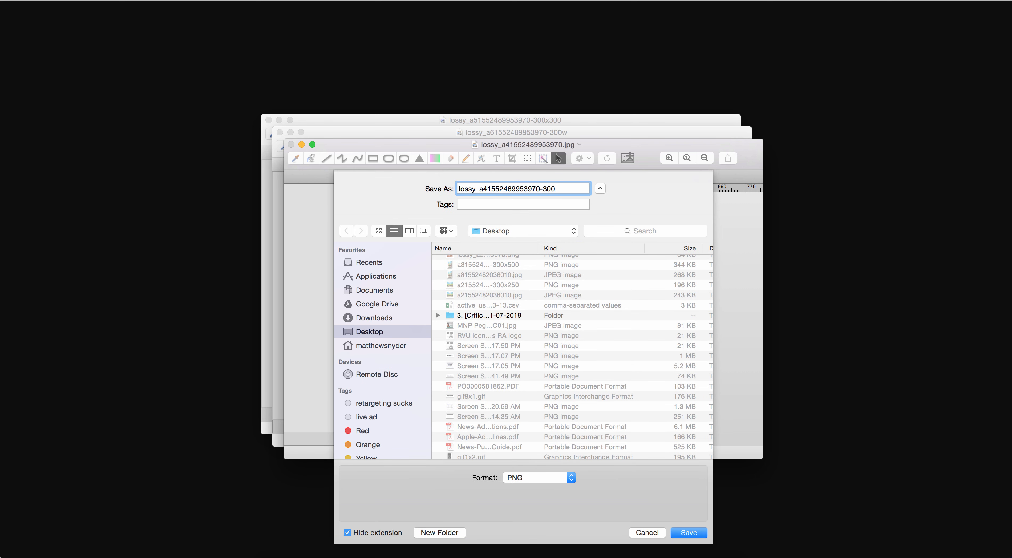
pyautogui.press('Return')
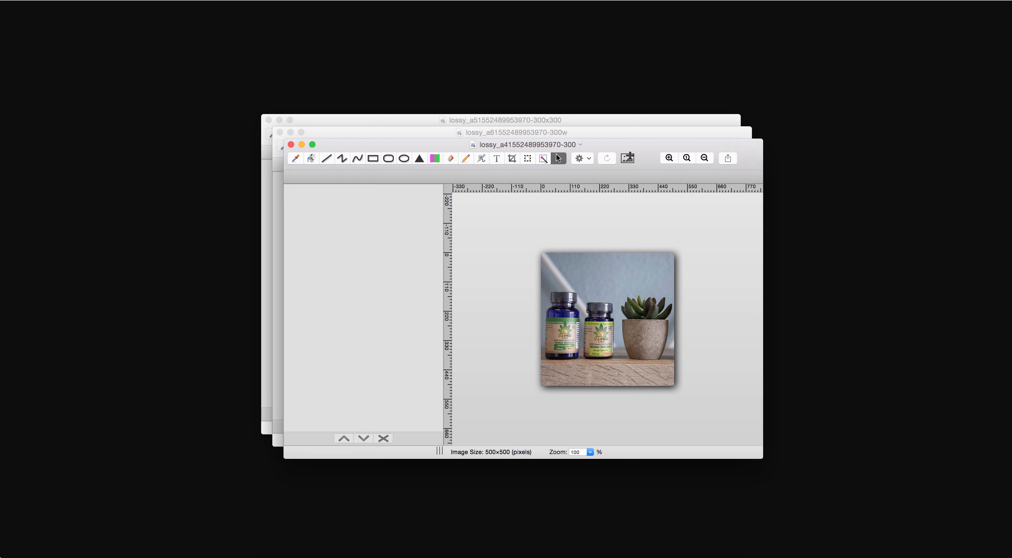
# Resize the image proportionally to 300 × 300 pixels and save it
pyautogui.click(114, 0)
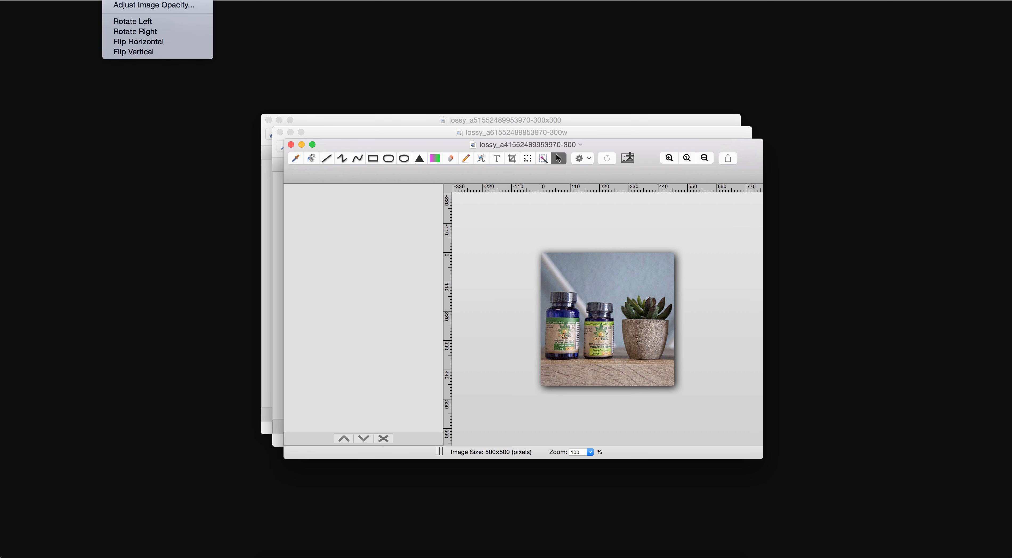
pyautogui.click(151, 0)
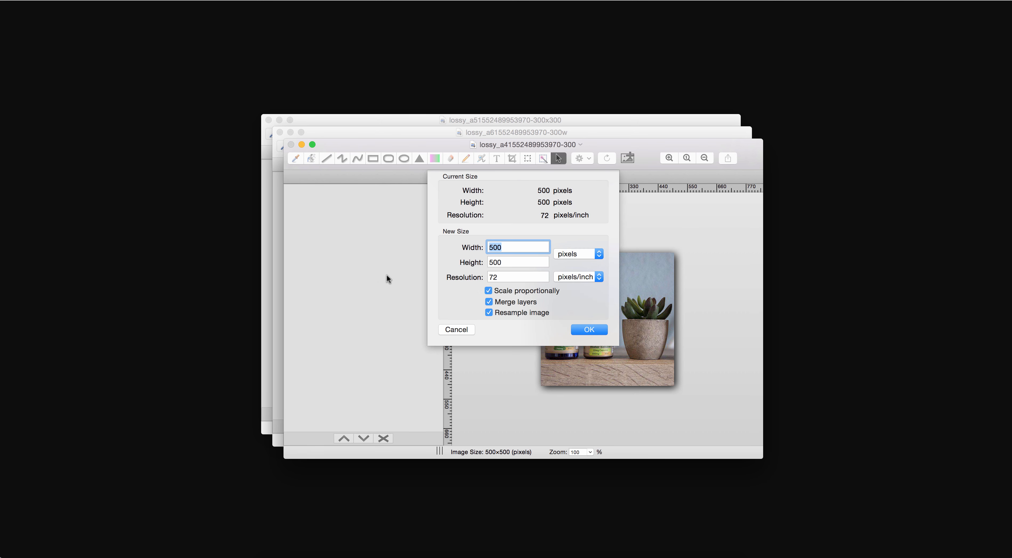
pyautogui.press('BackSpace')
pyautogui.press('BackSpace')
pyautogui.click(588, 330)
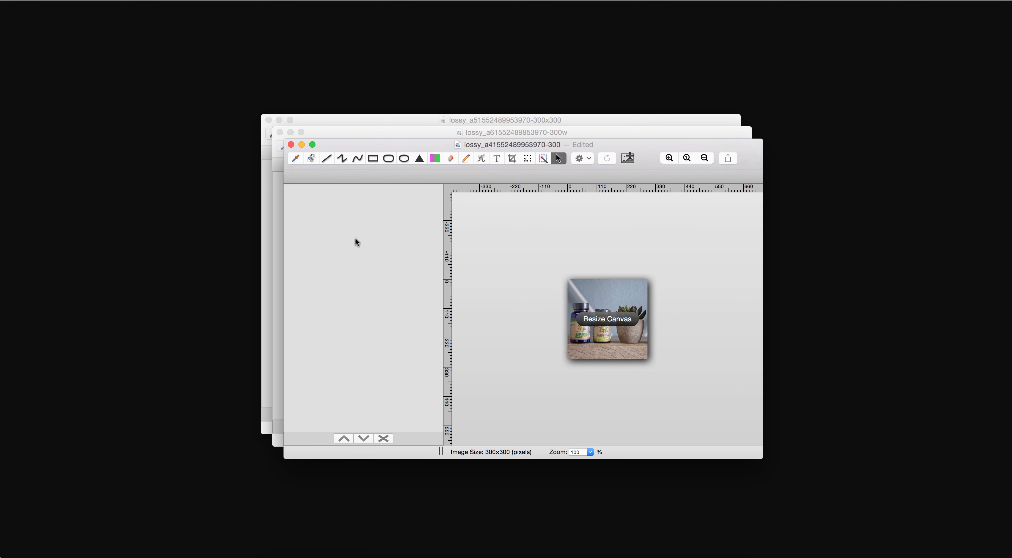
pyautogui.click(69, 0)
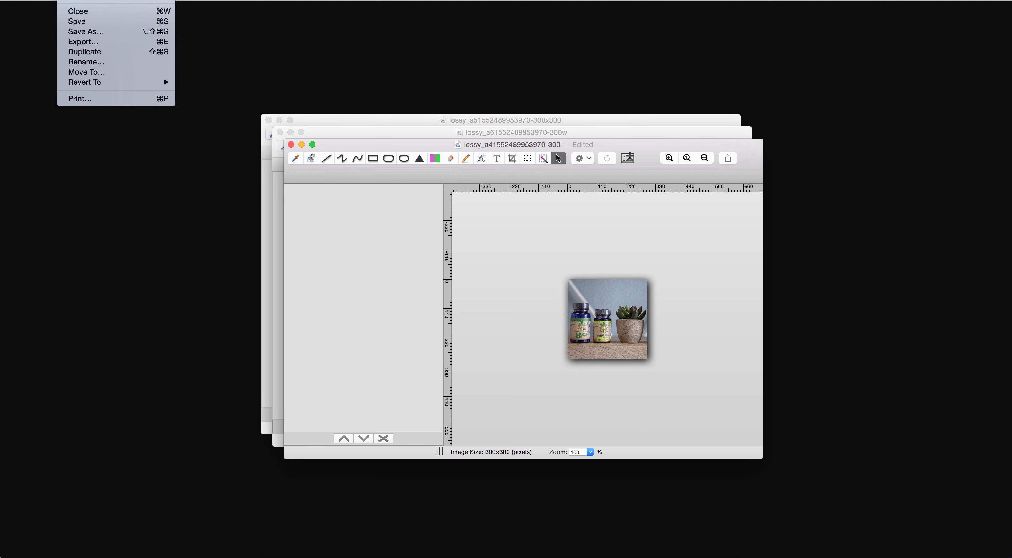
pyautogui.click(87, 21)
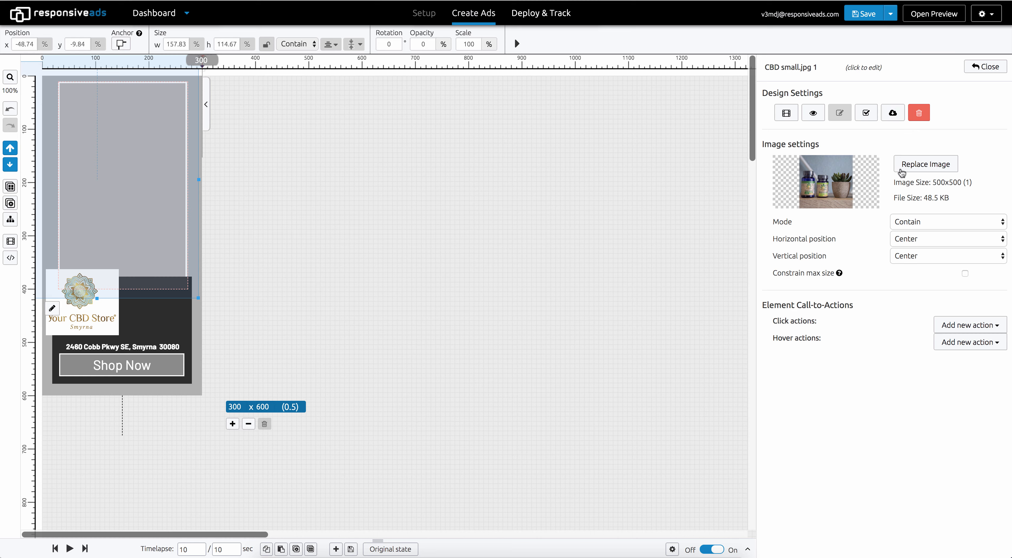
pyautogui.click(910, 168)
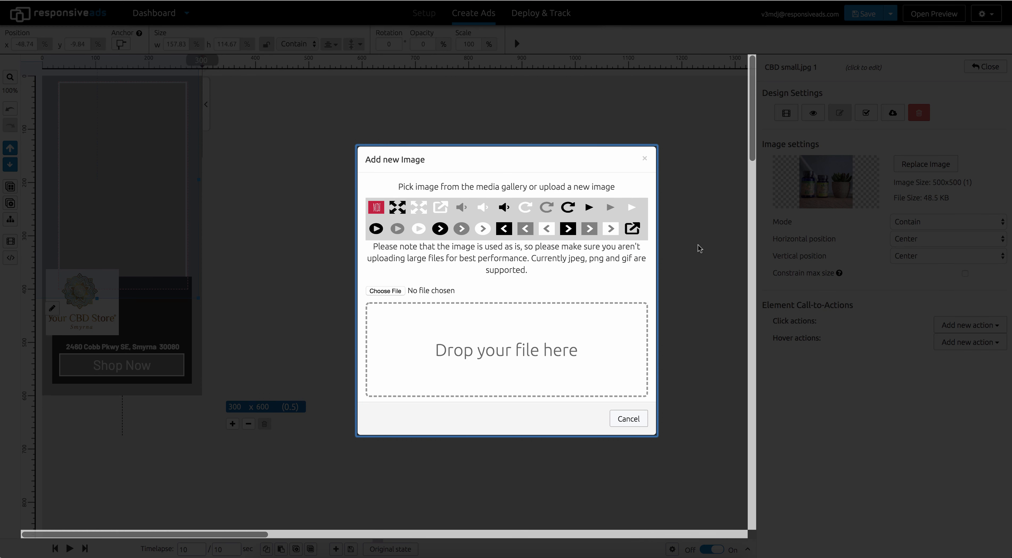
pyautogui.click(396, 290)
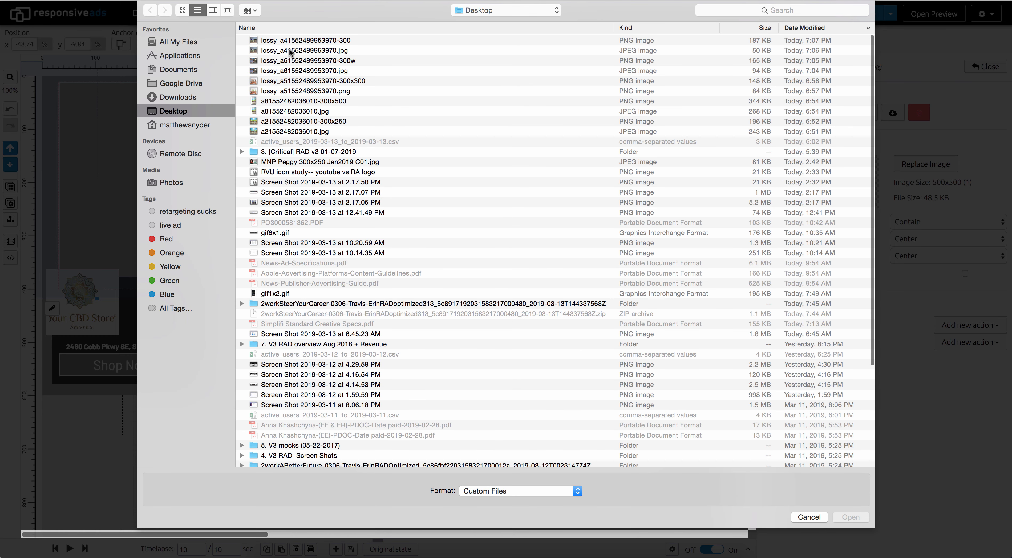
pyautogui.click(294, 44)
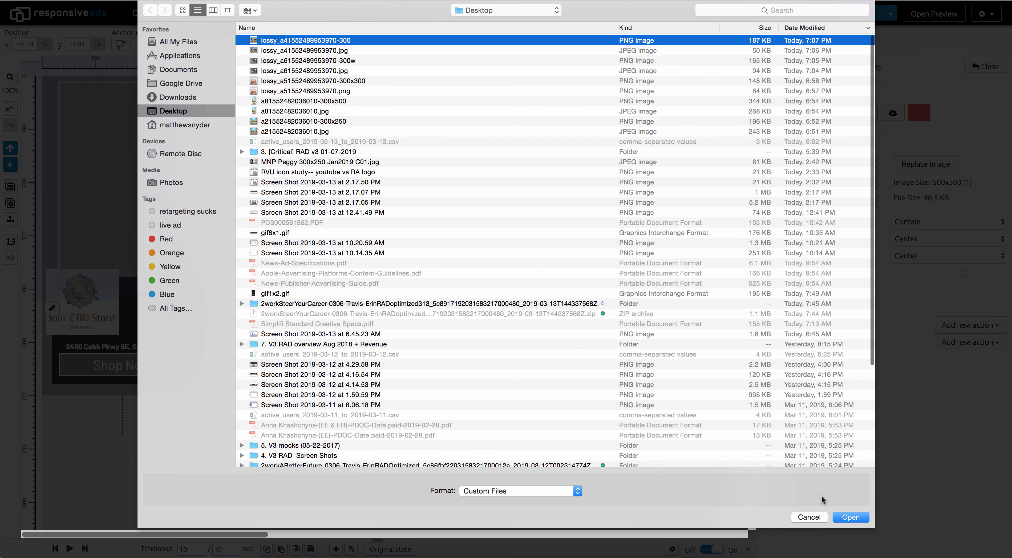
pyautogui.click(848, 518)
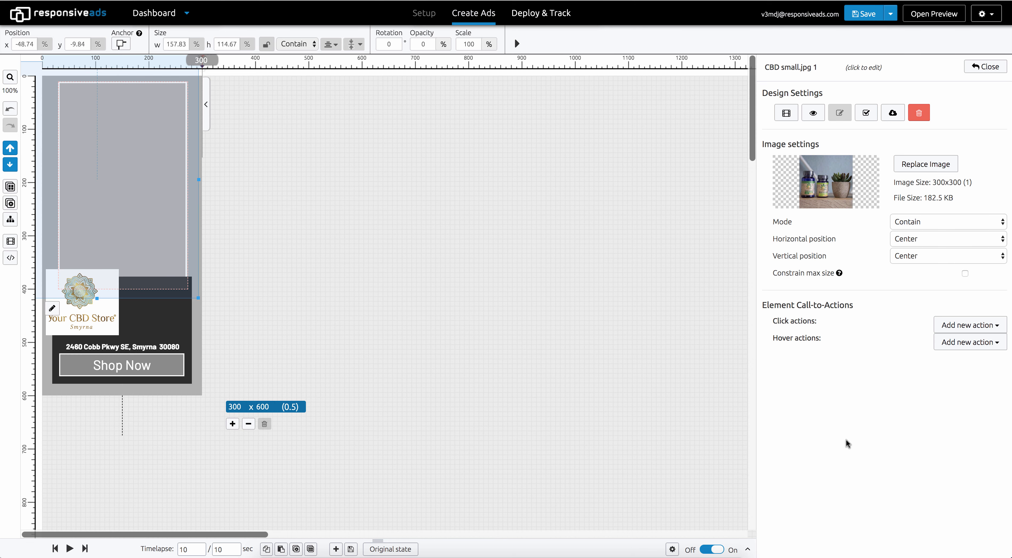
# Optimize the replaced image with lossy compression, apply the replacement, and reopen the CBD small.jpg 1 element
pyautogui.click(867, 114)
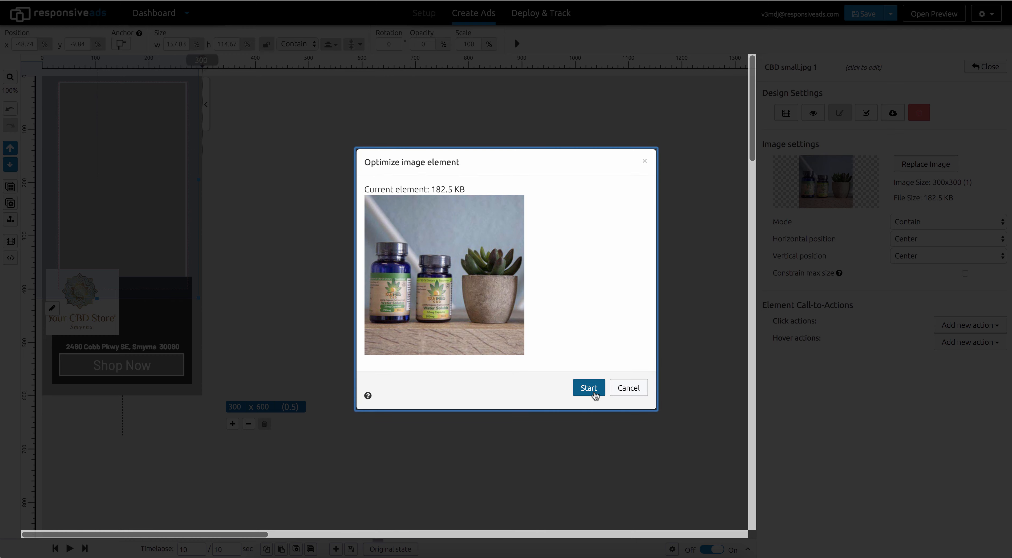
pyautogui.click(591, 398)
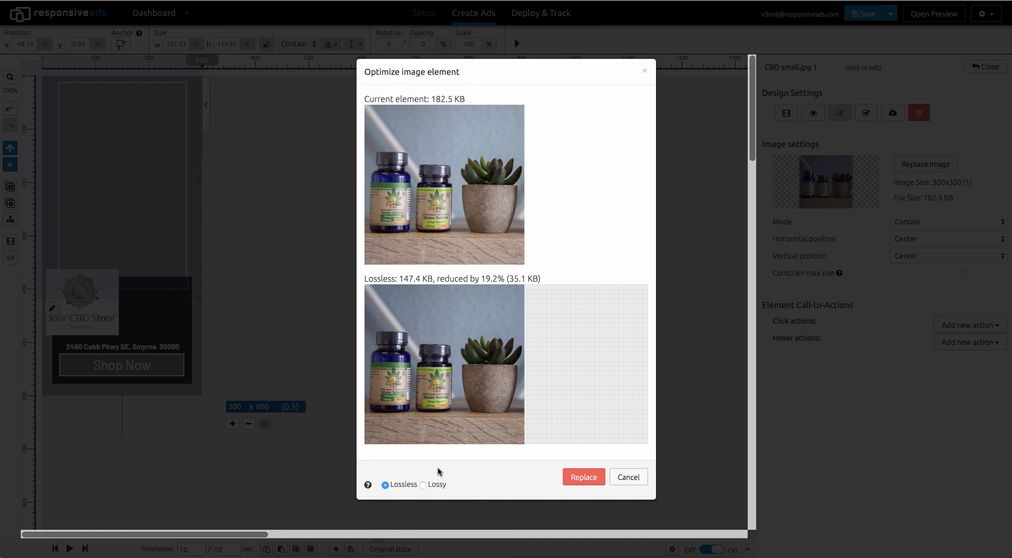
pyautogui.click(424, 485)
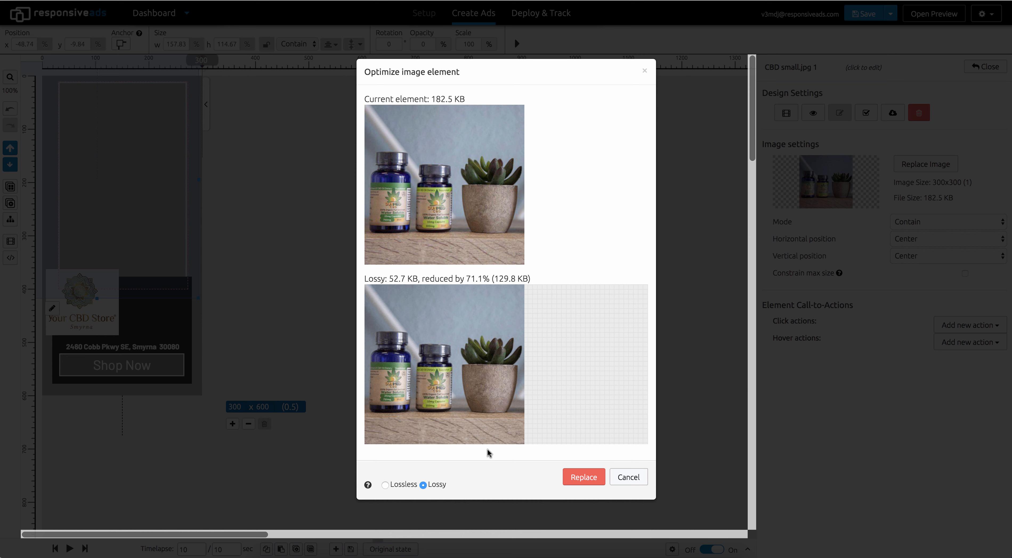
pyautogui.click(576, 478)
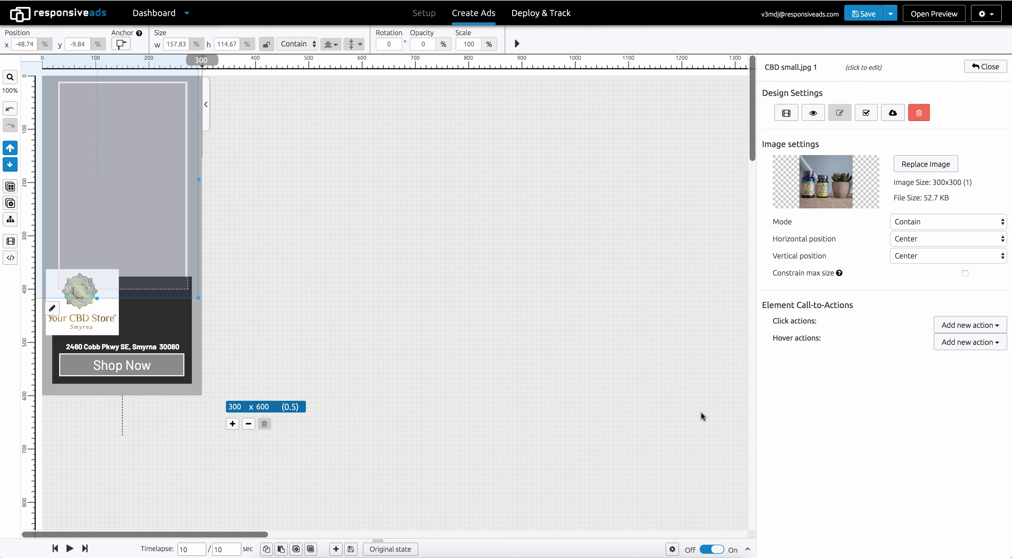
pyautogui.click(982, 67)
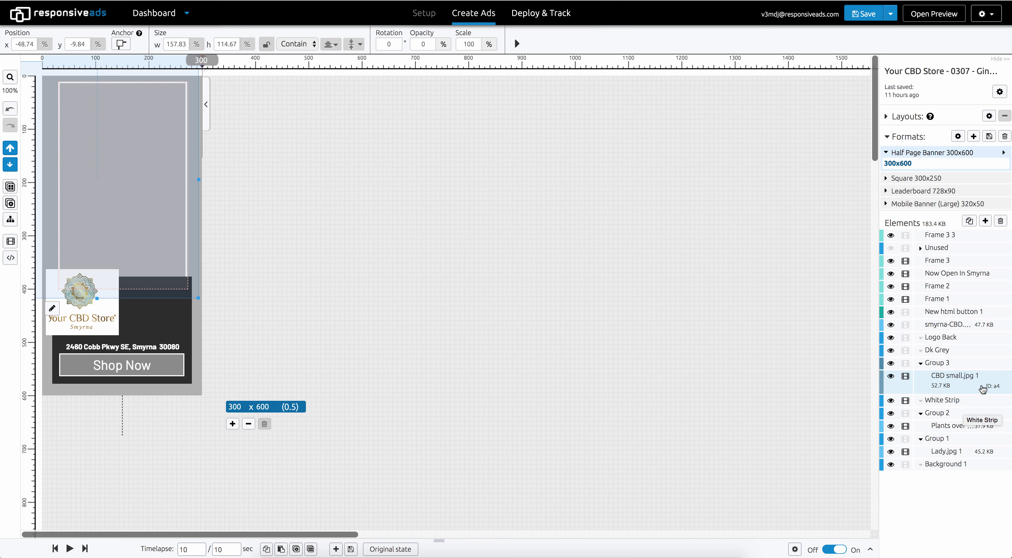
pyautogui.click(1004, 386)
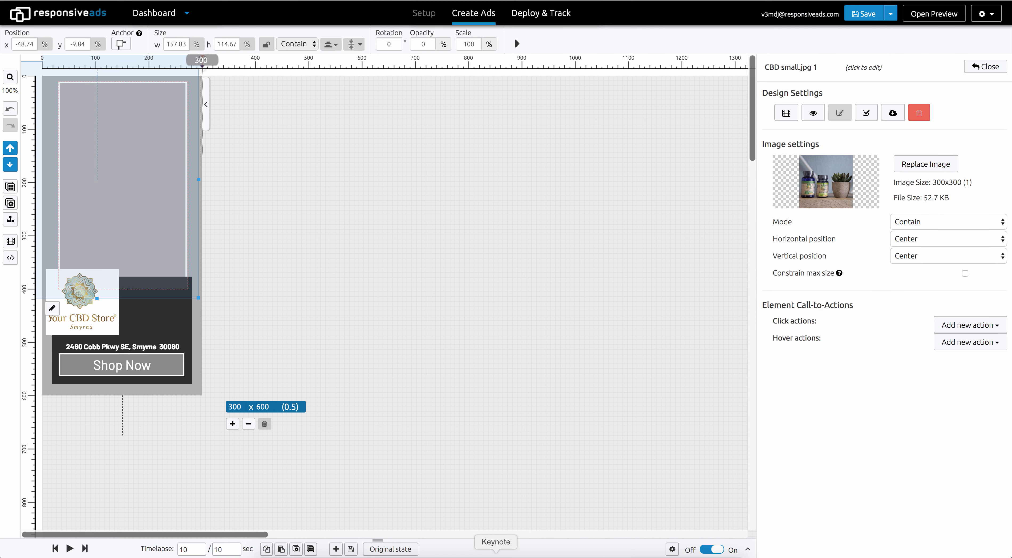
# Switch to Paint Pro and resize the image proportionally to 200 × 200 pixels
pyautogui.click(519, 557)
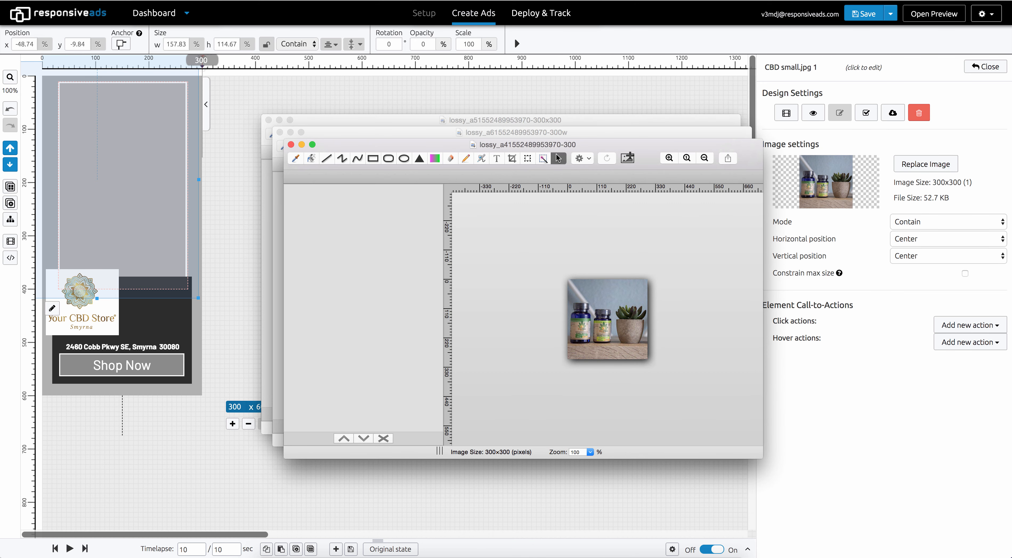
pyautogui.click(114, 1)
pyautogui.click(153, 1)
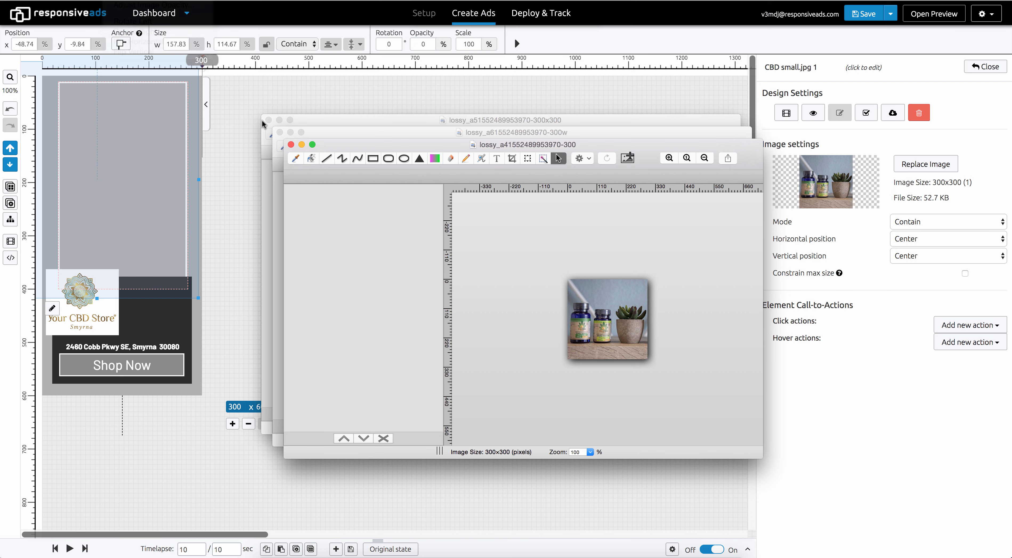
pyautogui.write('30')
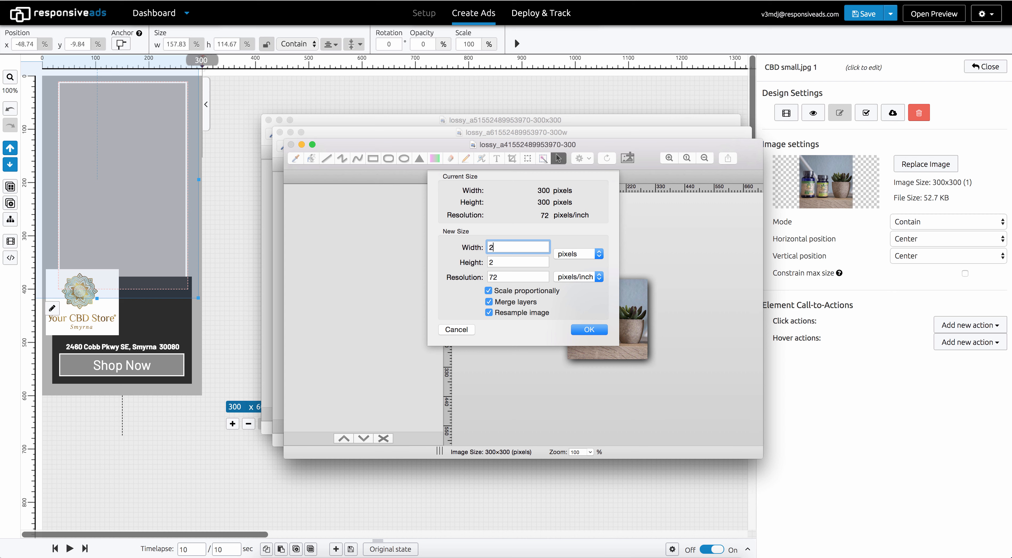
pyautogui.press('Return')
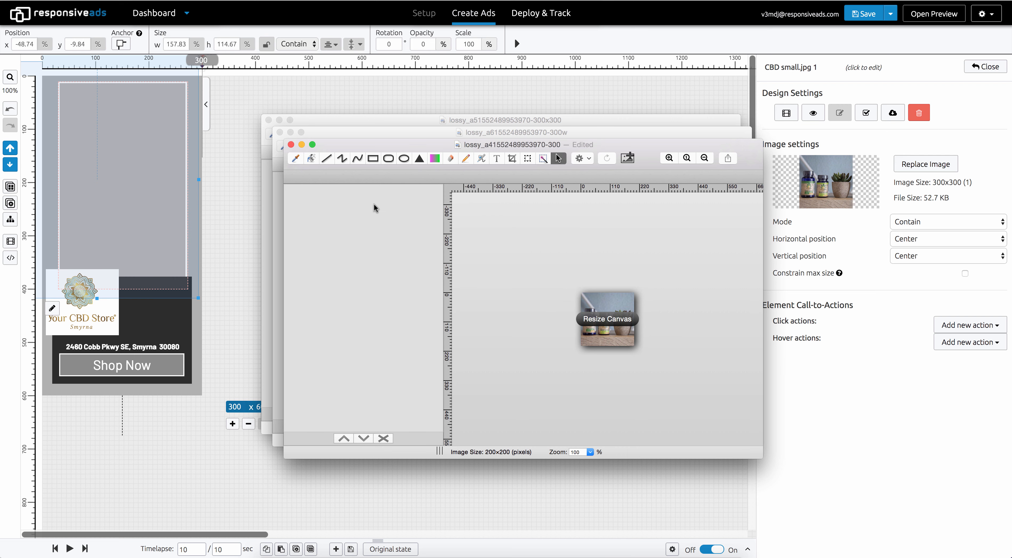
pyautogui.click(669, 158)
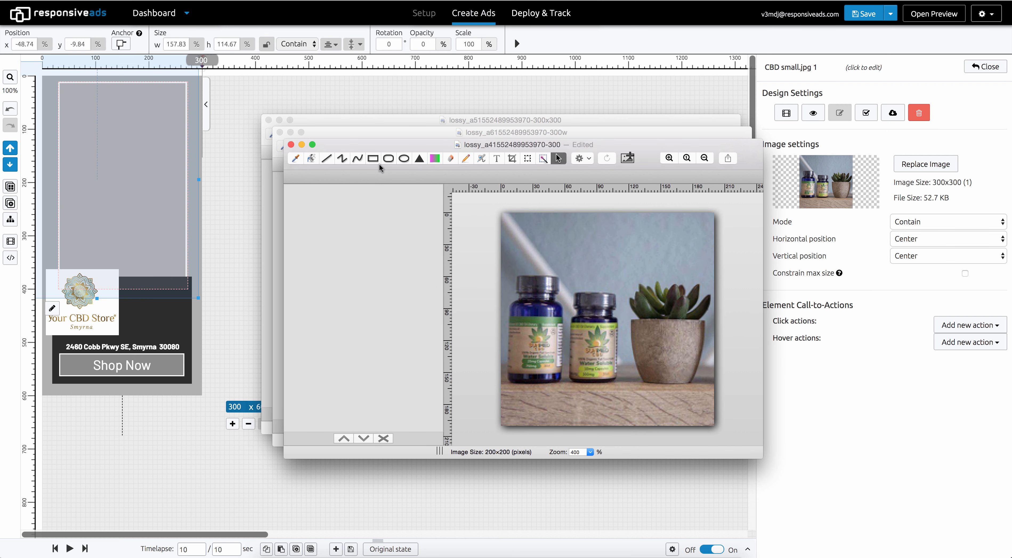
pyautogui.click(67, 1)
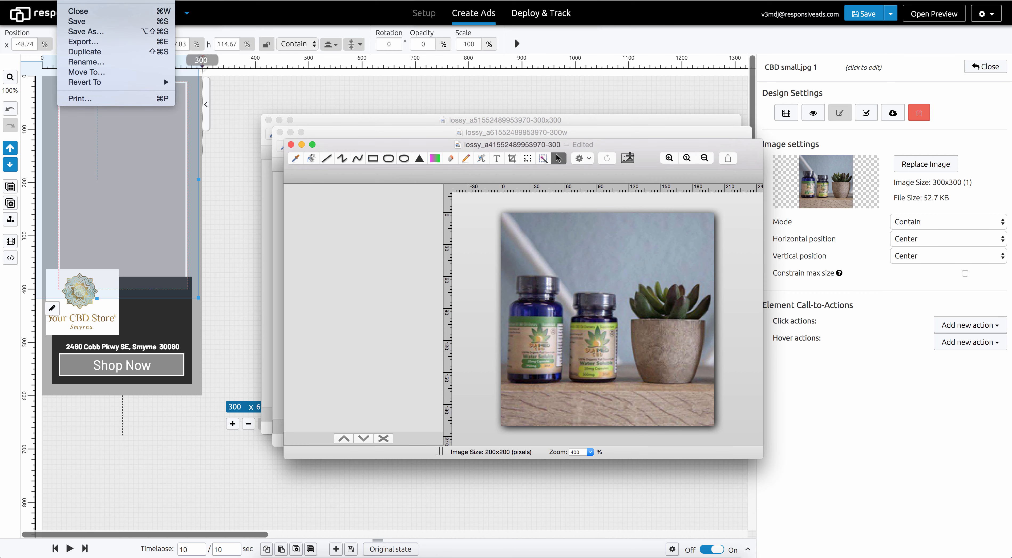
pyautogui.click(91, 32)
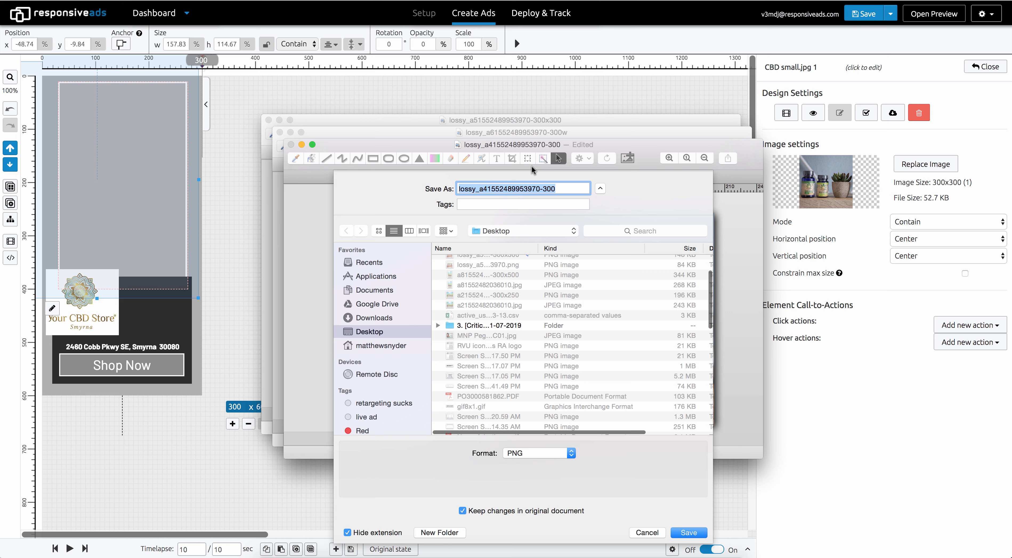
pyautogui.click(555, 188)
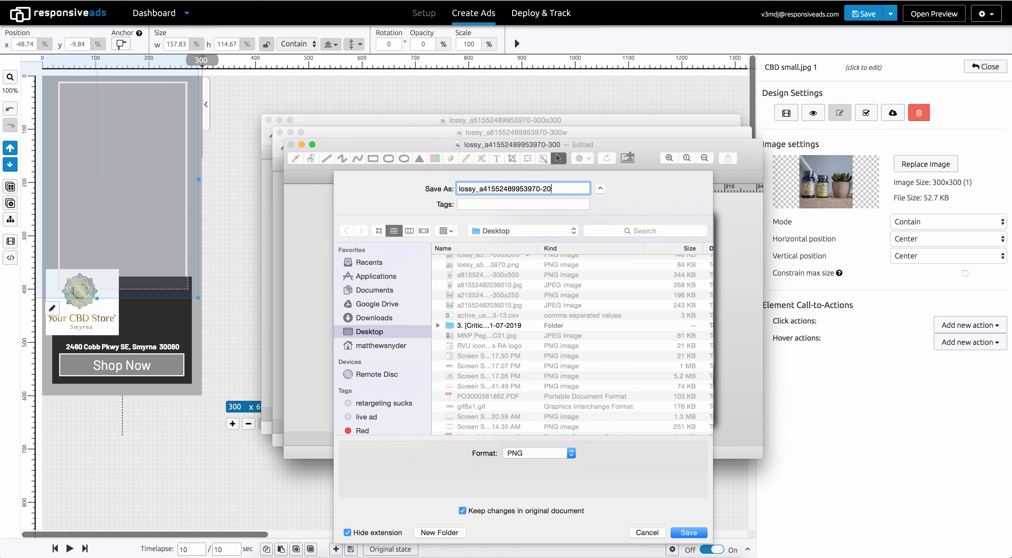
pyautogui.press('Return')
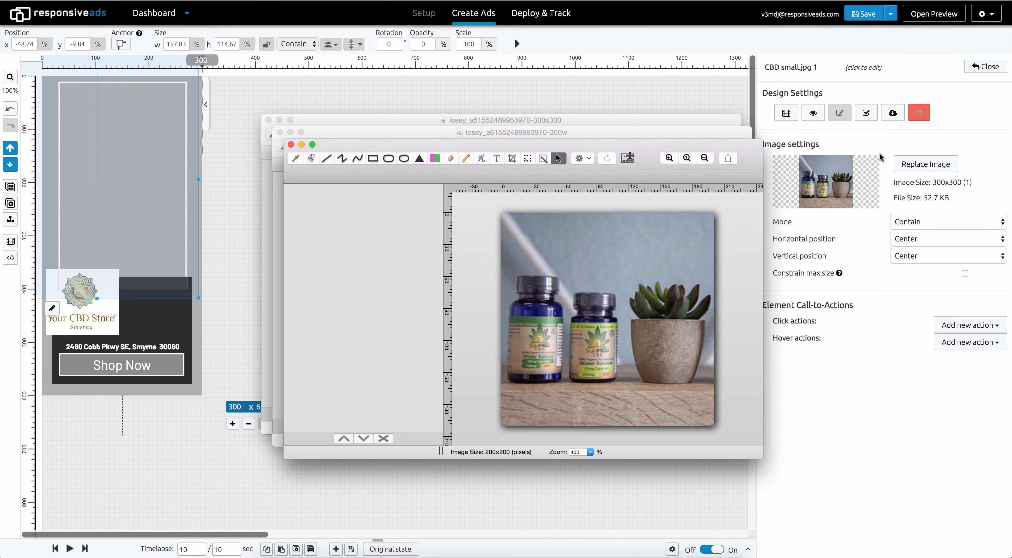
pyautogui.click(916, 164)
pyautogui.click(915, 164)
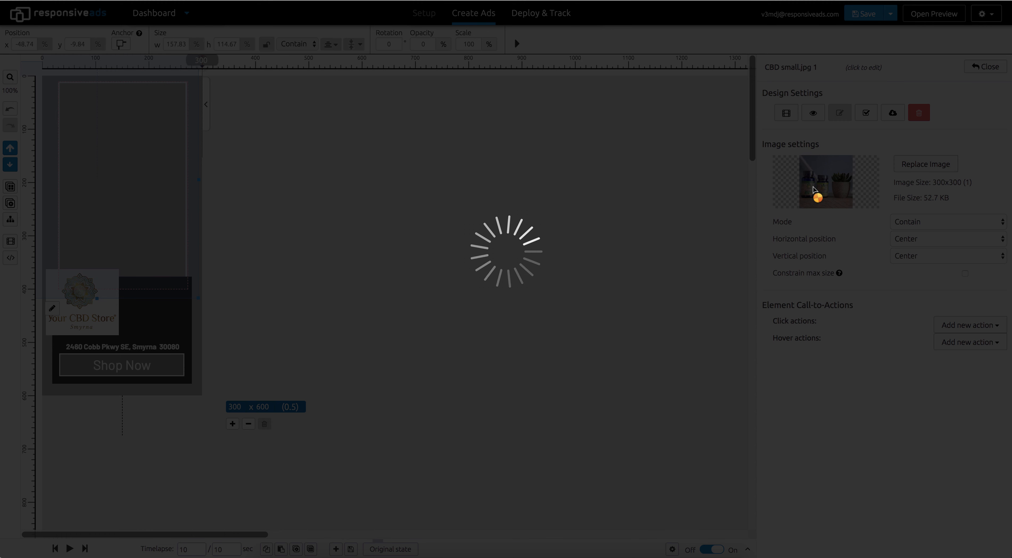
pyautogui.click(384, 290)
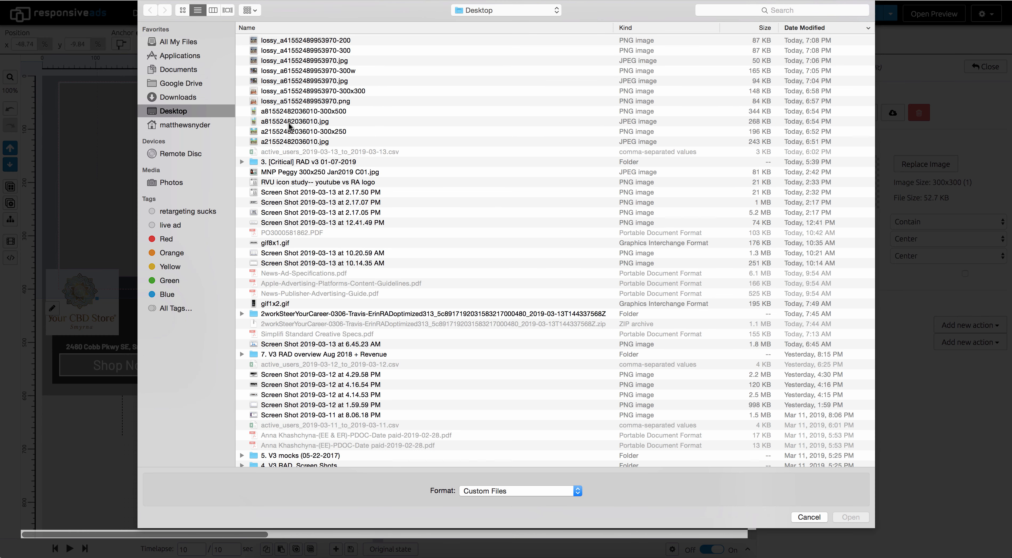
pyautogui.click(297, 40)
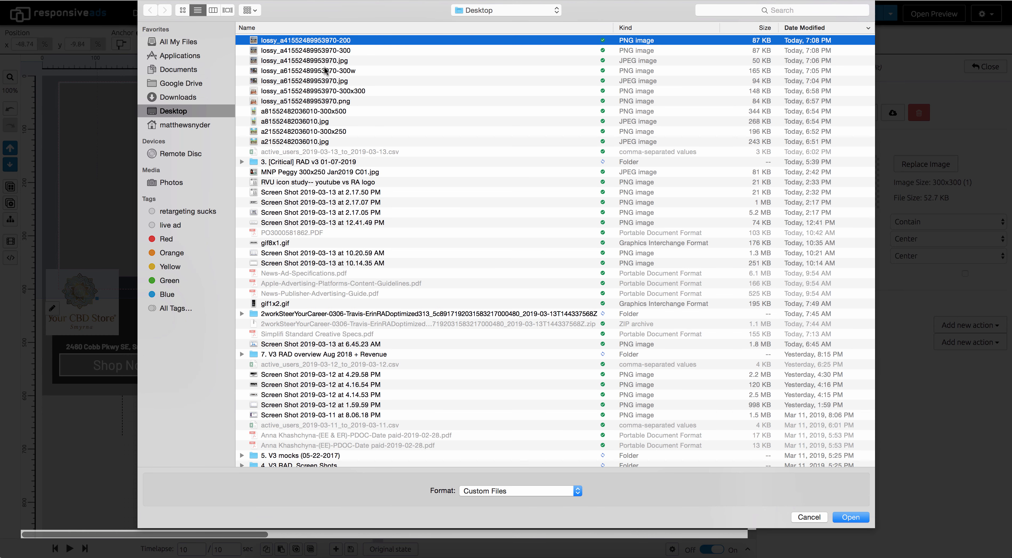
pyautogui.click(843, 517)
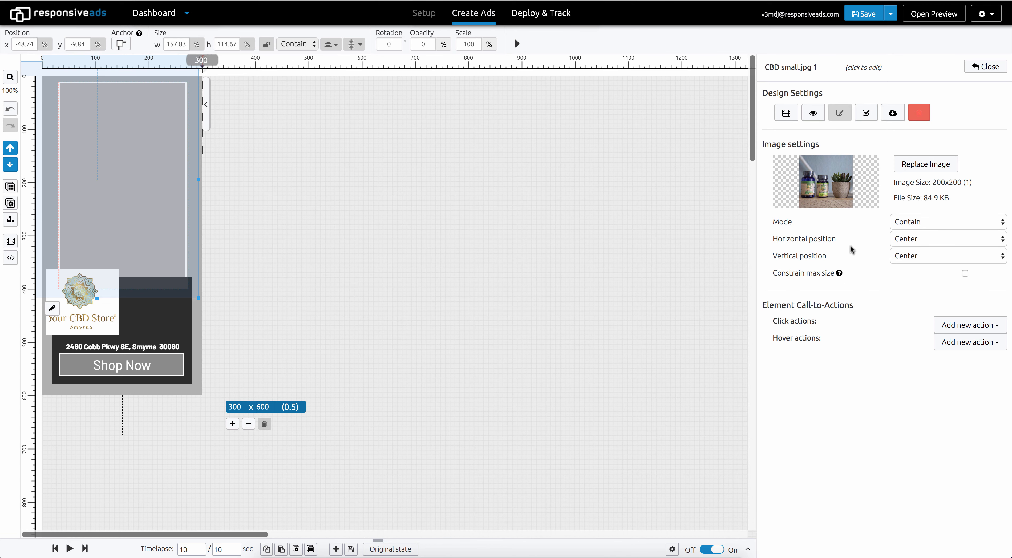
# Optimize the new image with lossy compression, apply the replacement, and close the element settings
pyautogui.click(866, 114)
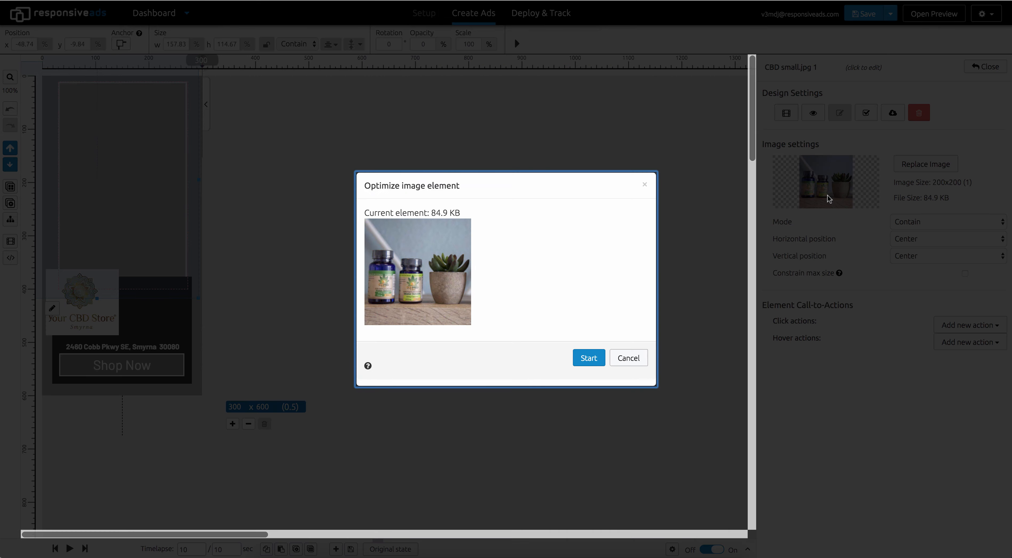
pyautogui.click(588, 359)
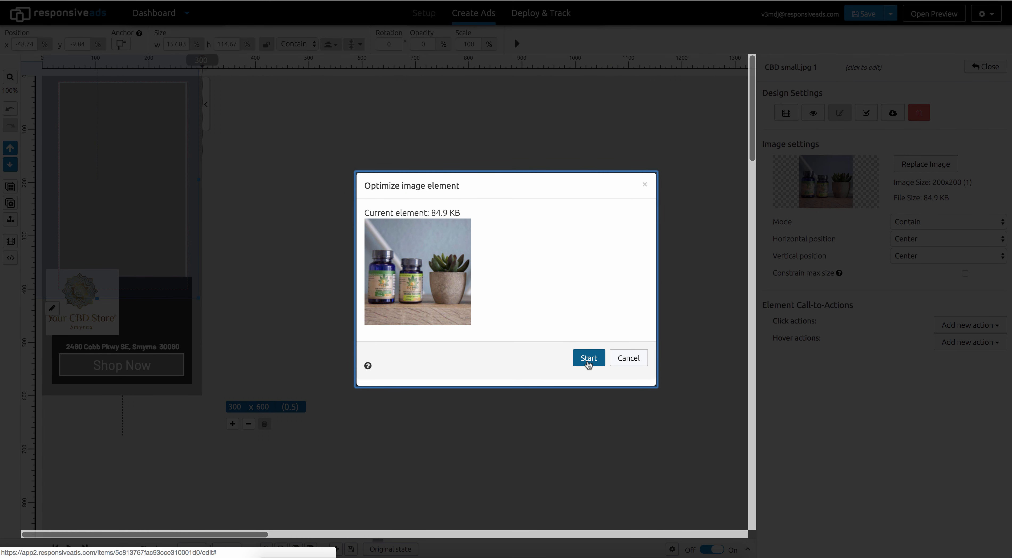
pyautogui.click(588, 363)
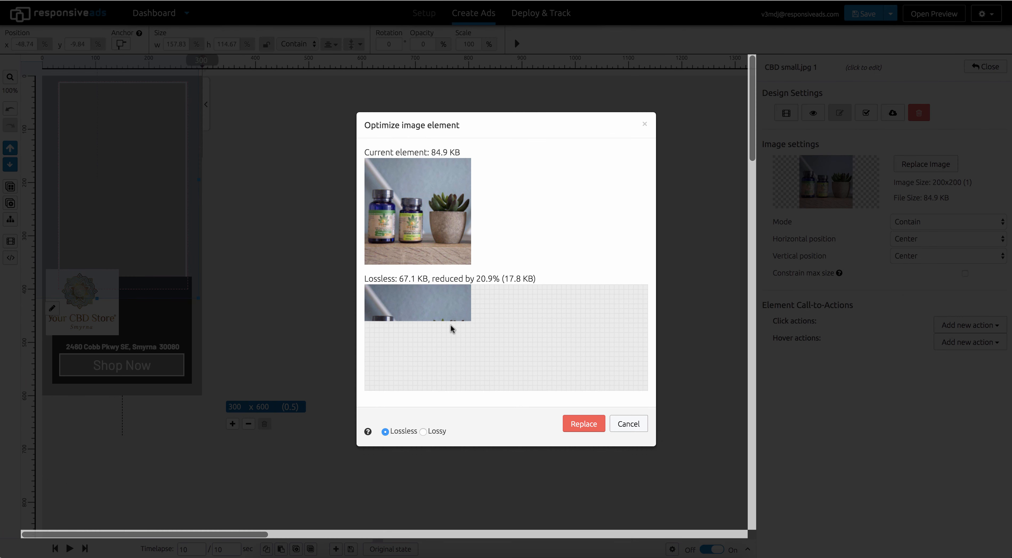
pyautogui.click(423, 431)
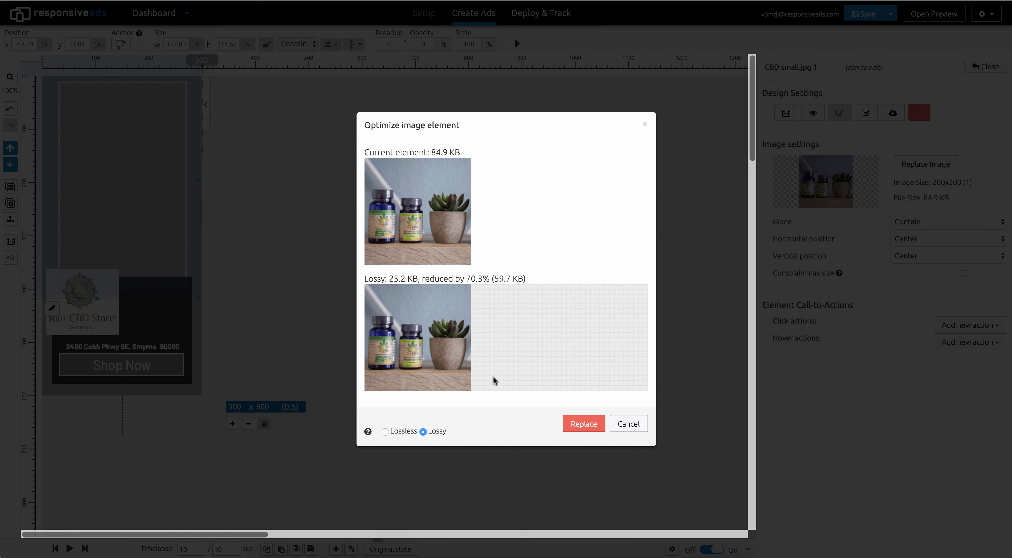
pyautogui.click(573, 425)
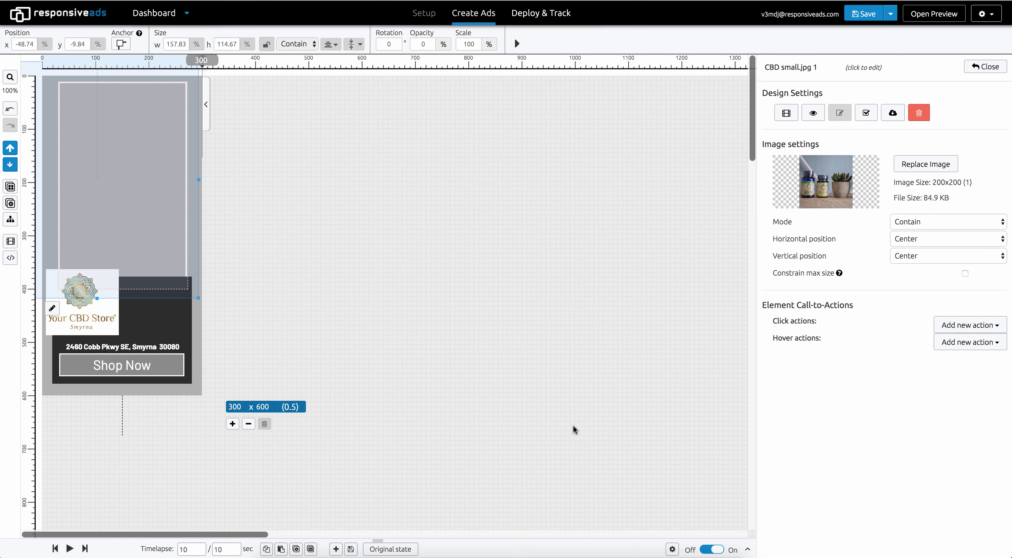
pyautogui.click(985, 66)
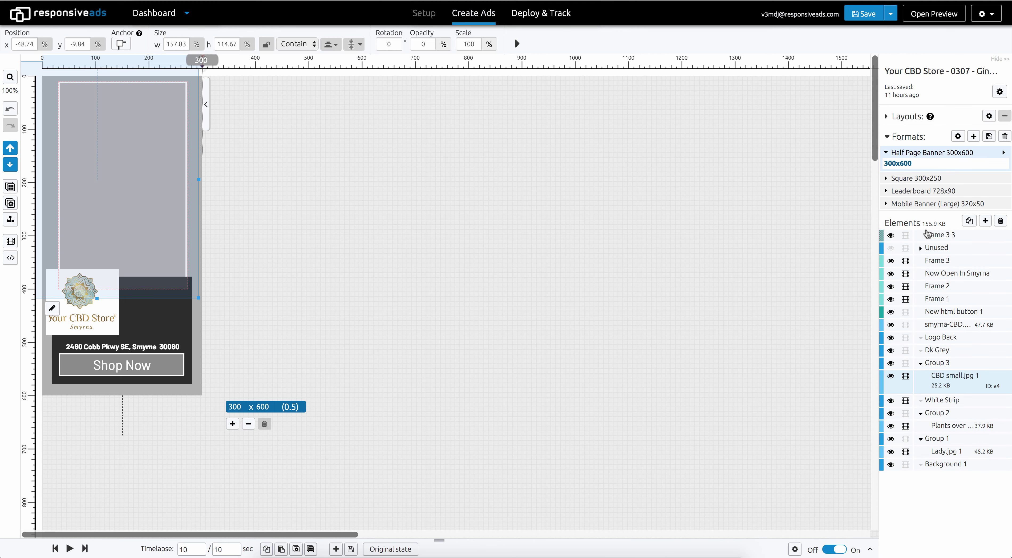
# Select the smyrna-CBD.png 1 element and open its image settings
pyautogui.moveTo(926, 223)
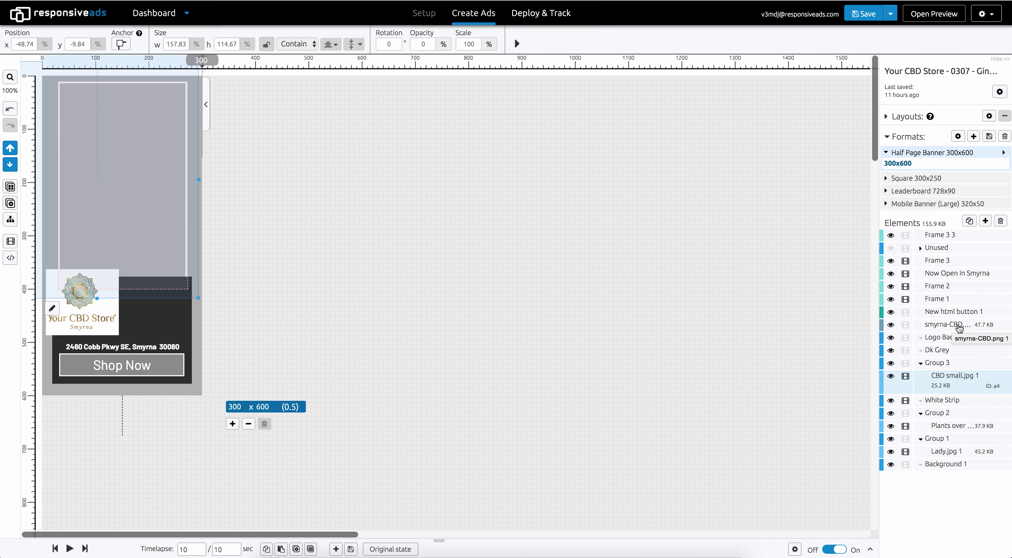
pyautogui.click(978, 326)
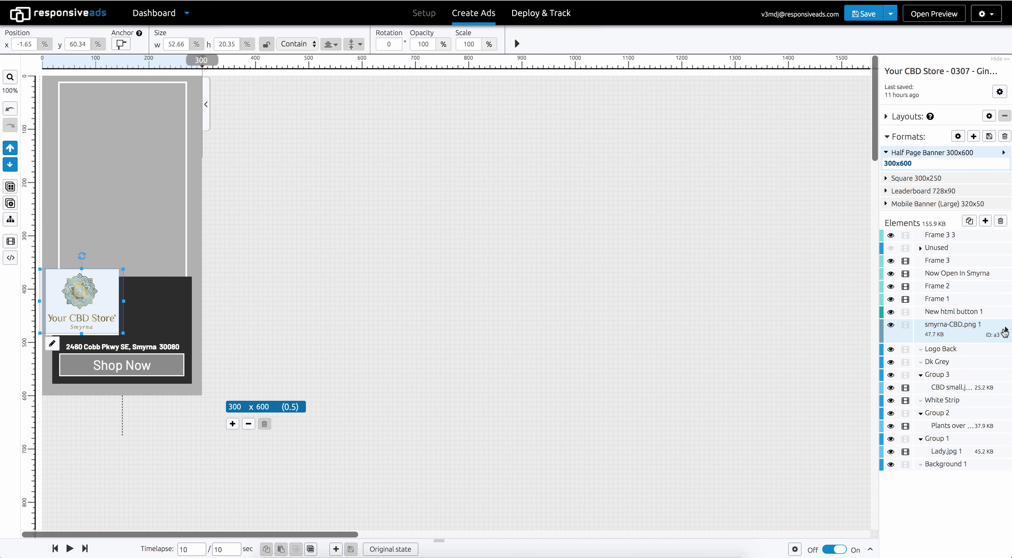
pyautogui.click(1005, 332)
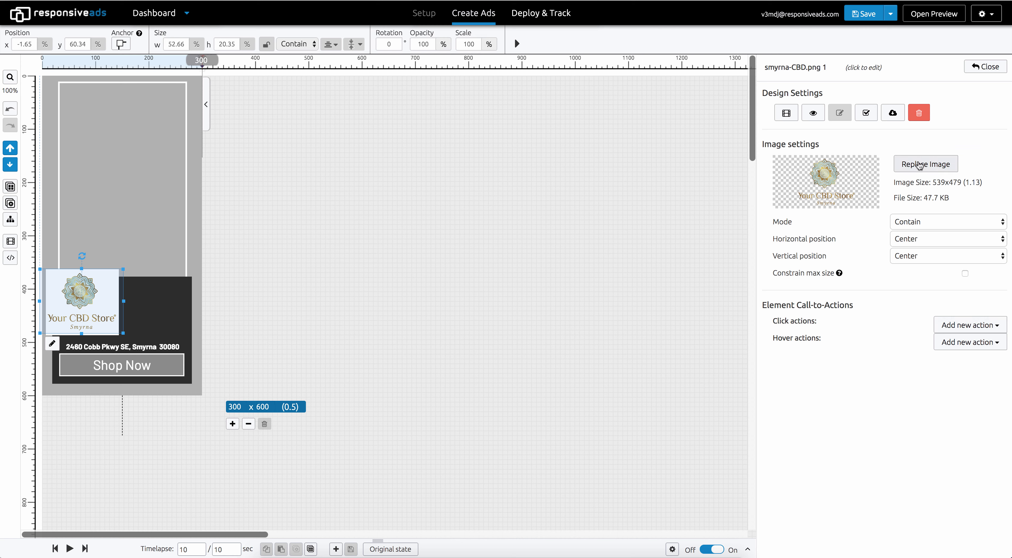